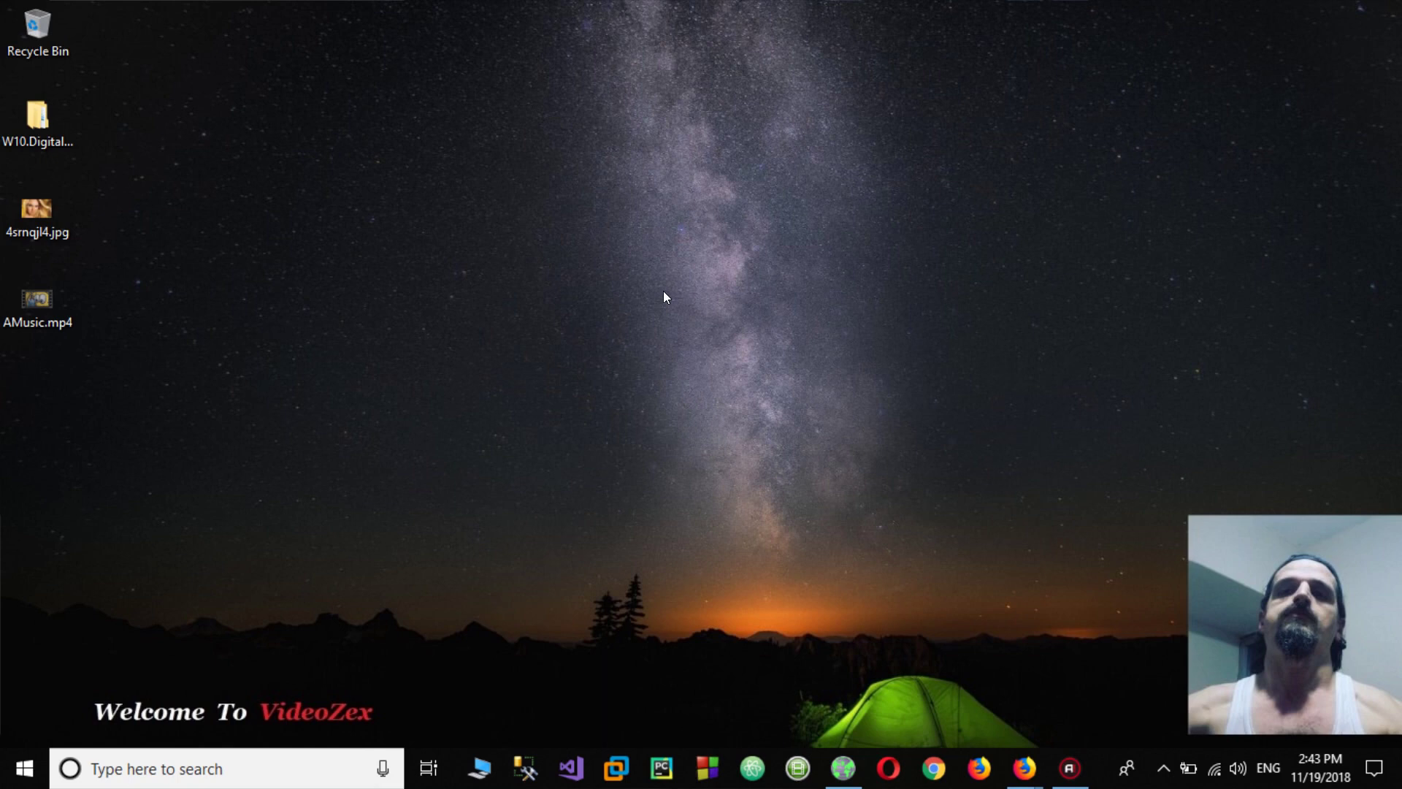
Rename the desktop image 4srnqjl4.jpg as abc.jpg.
left_click(31, 232)
left_click(24, 232)
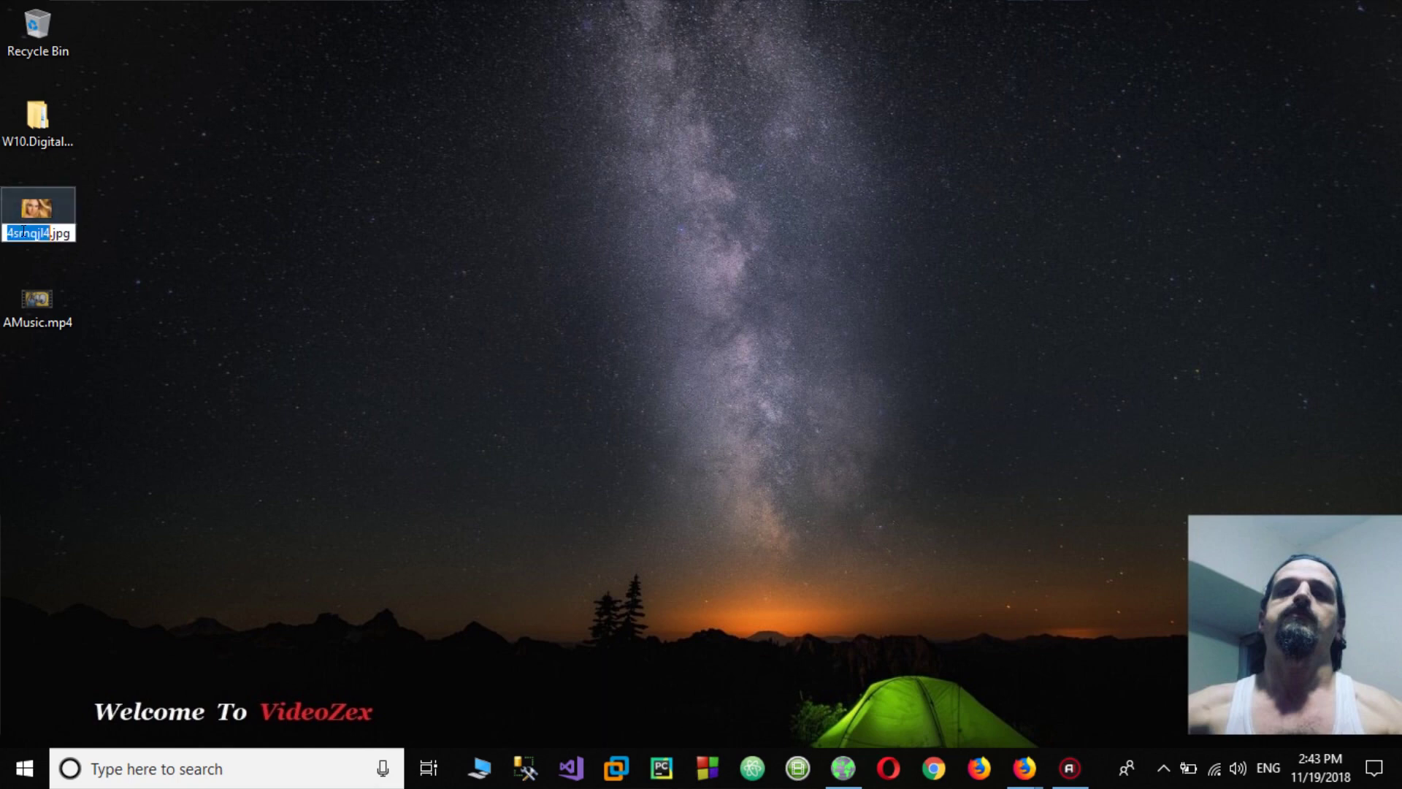
type("abc")
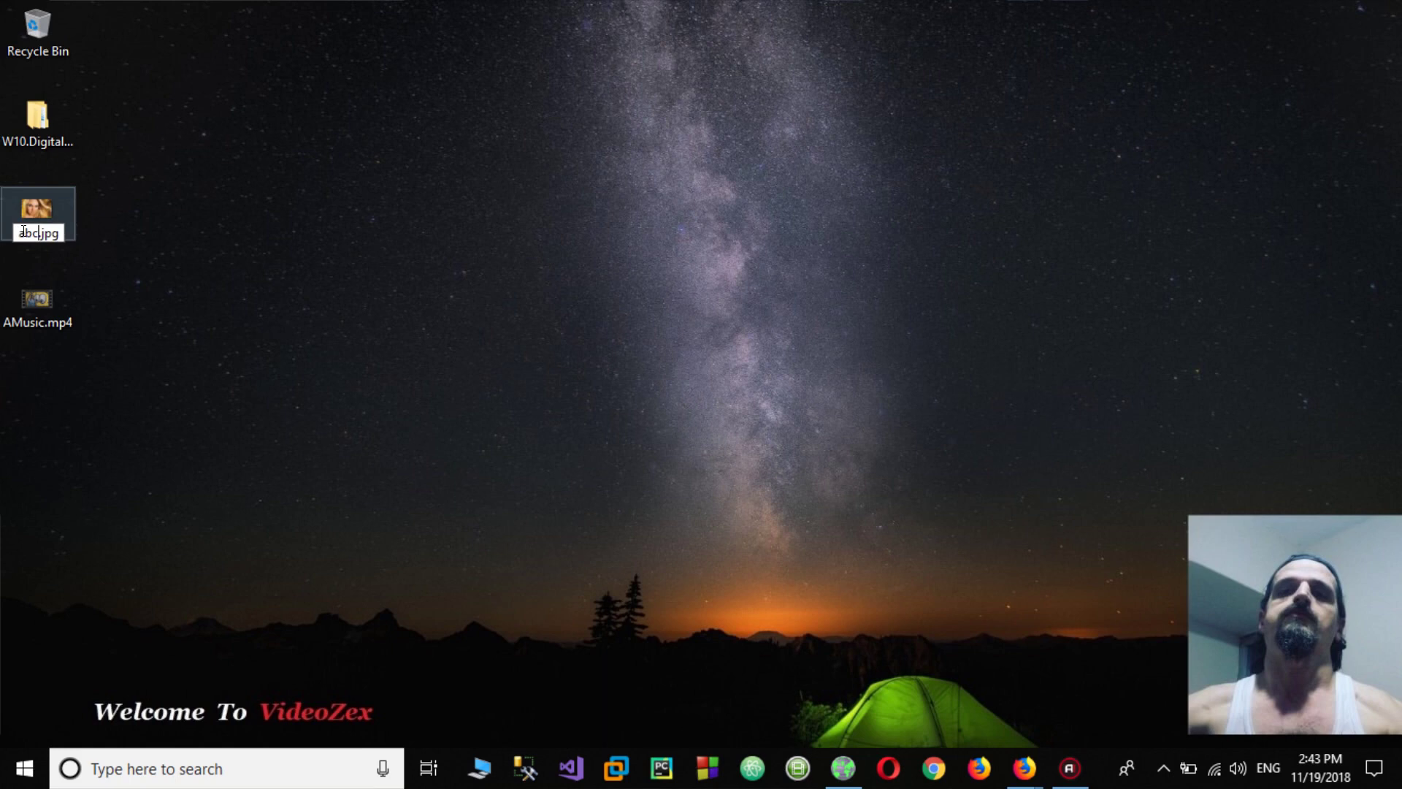
key("Return")
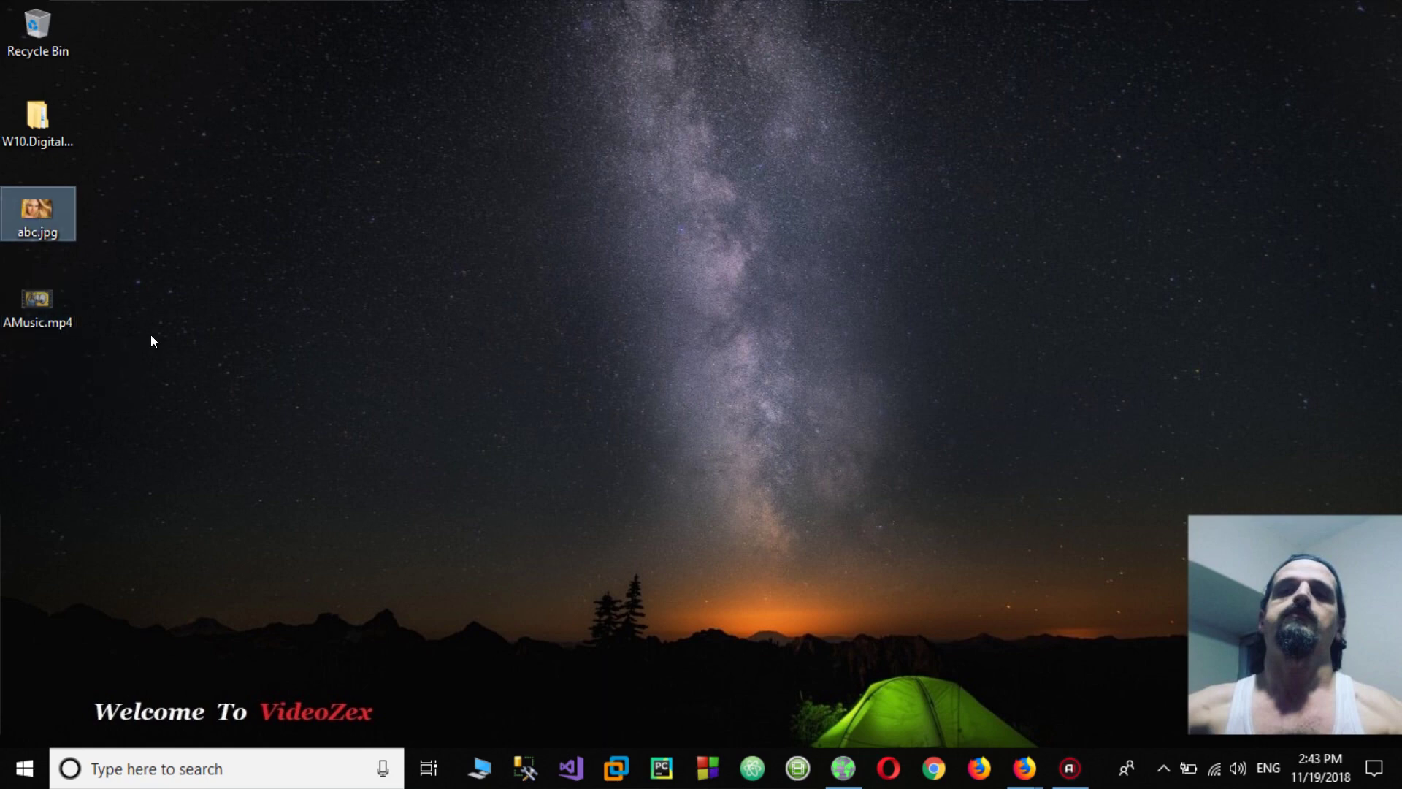
Open abc.jpg from the desktop to view the picture, and close the viewer.
right_click(31, 203)
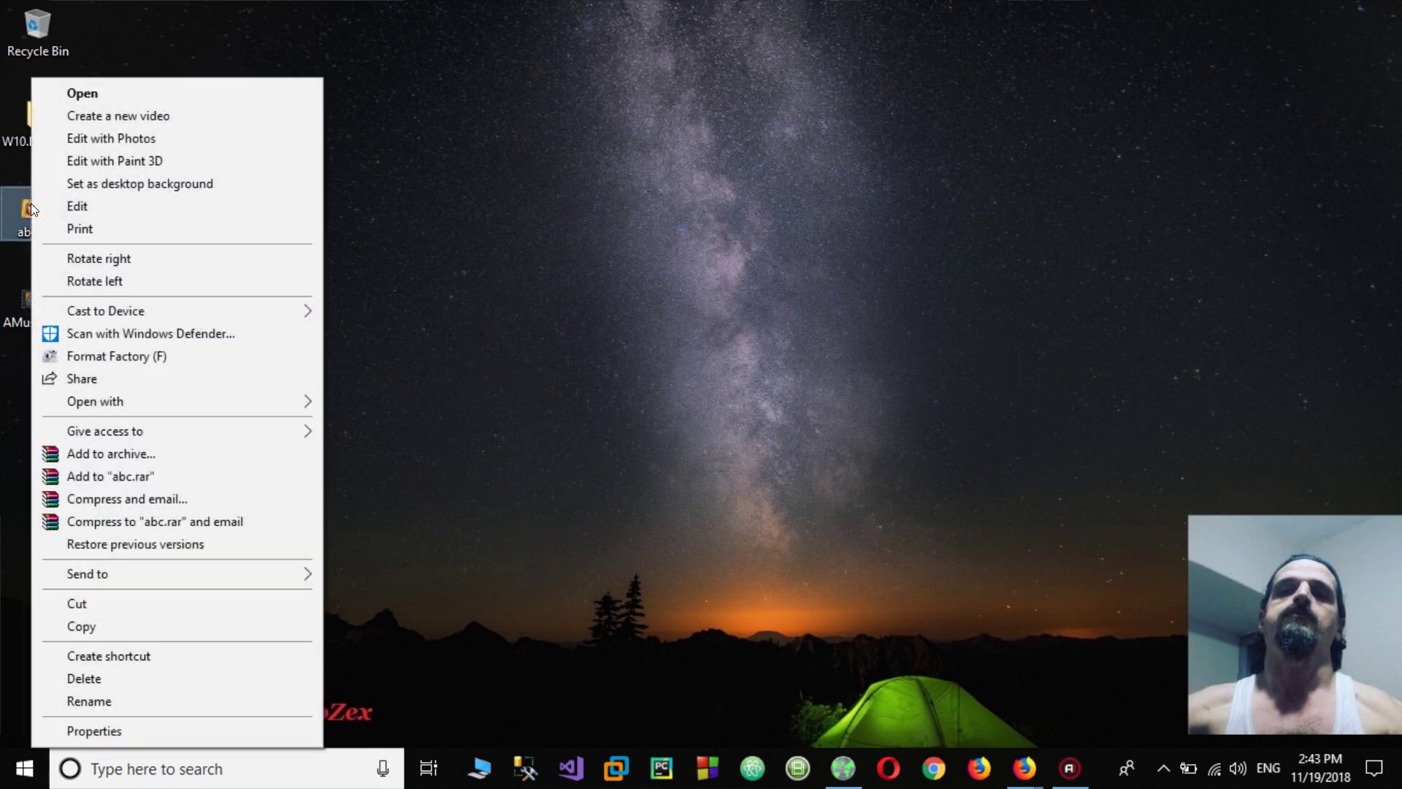
left_click(82, 93)
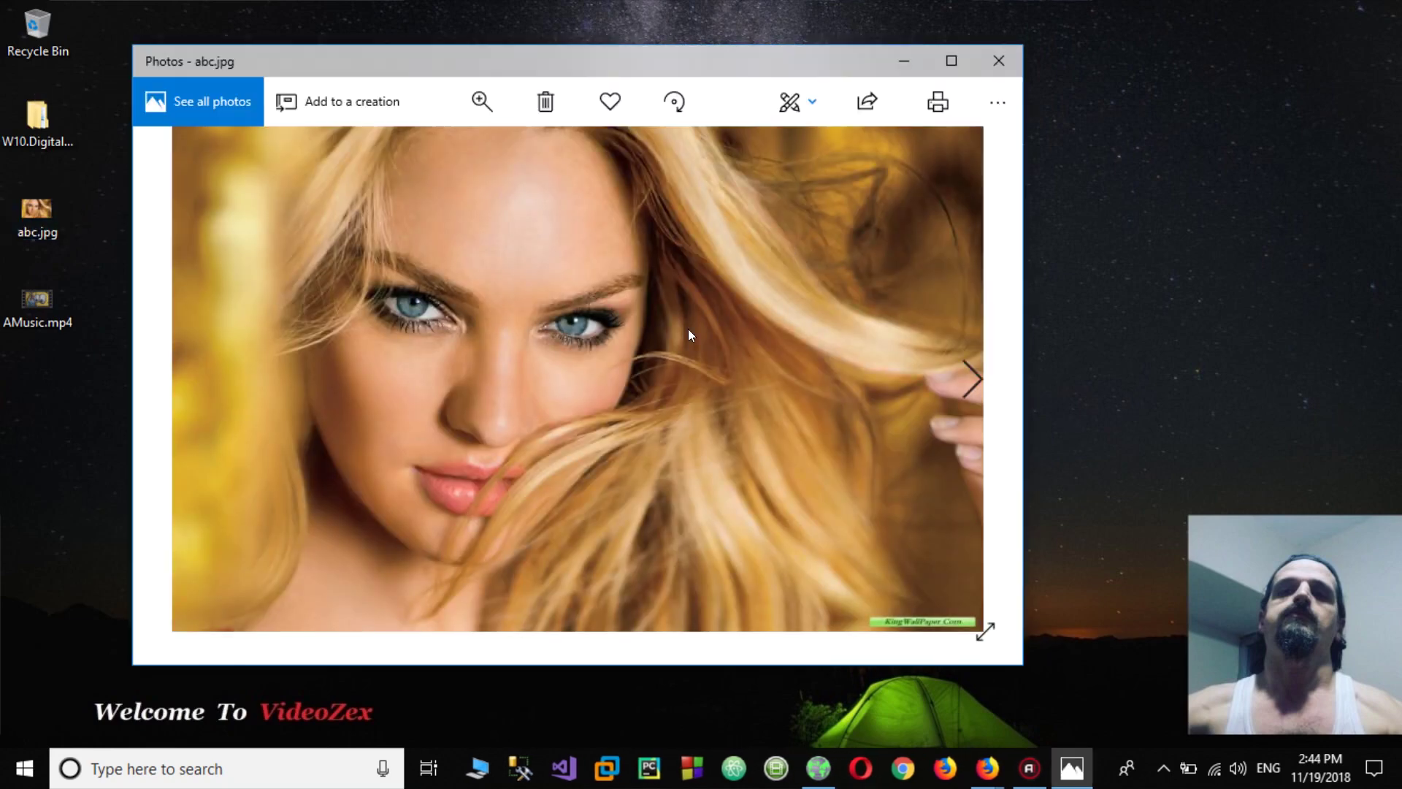
left_click(998, 61)
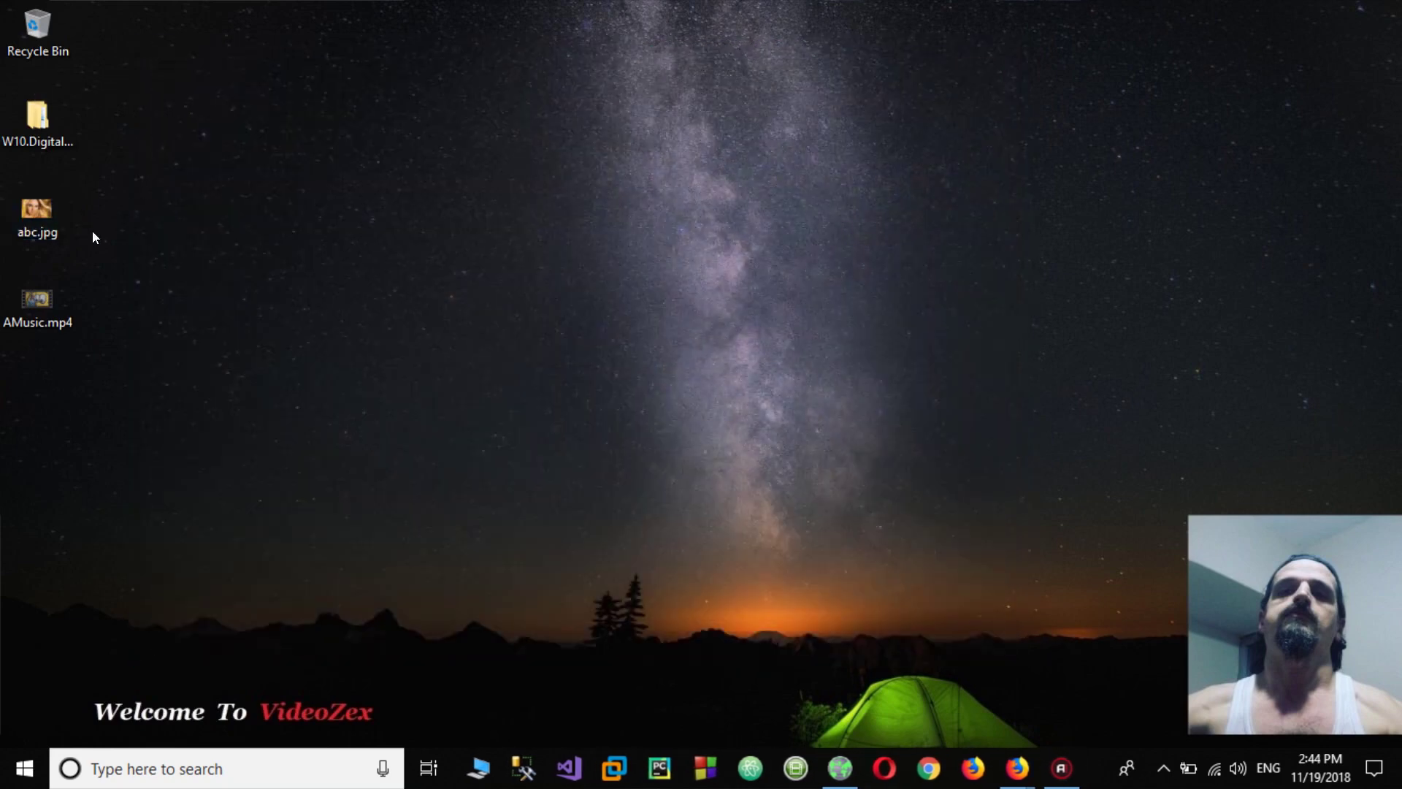
Check the file size of abc.jpg in its properties and close them without changes.
right_click(49, 213)
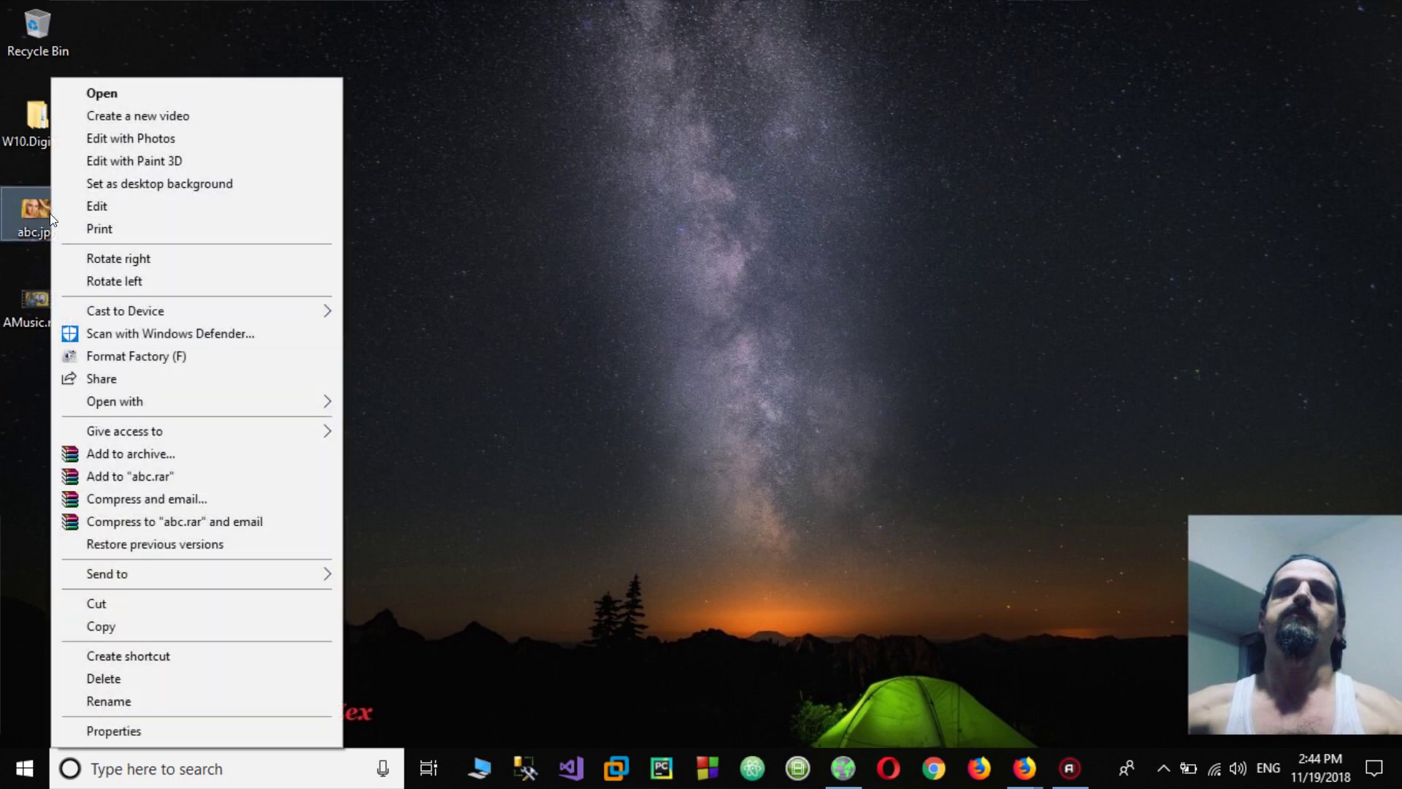
left_click(101, 732)
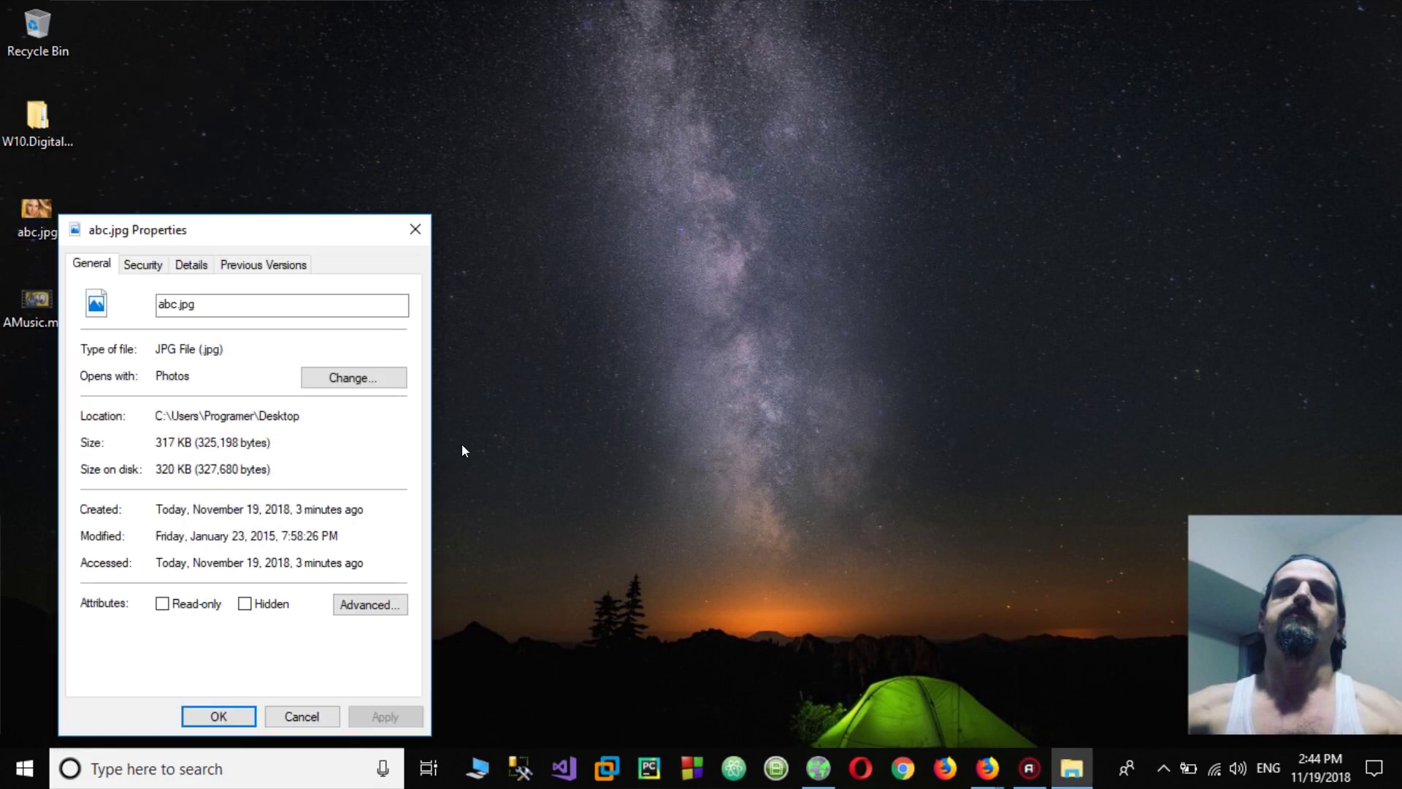
left_click_drag(156, 442, 176, 442)
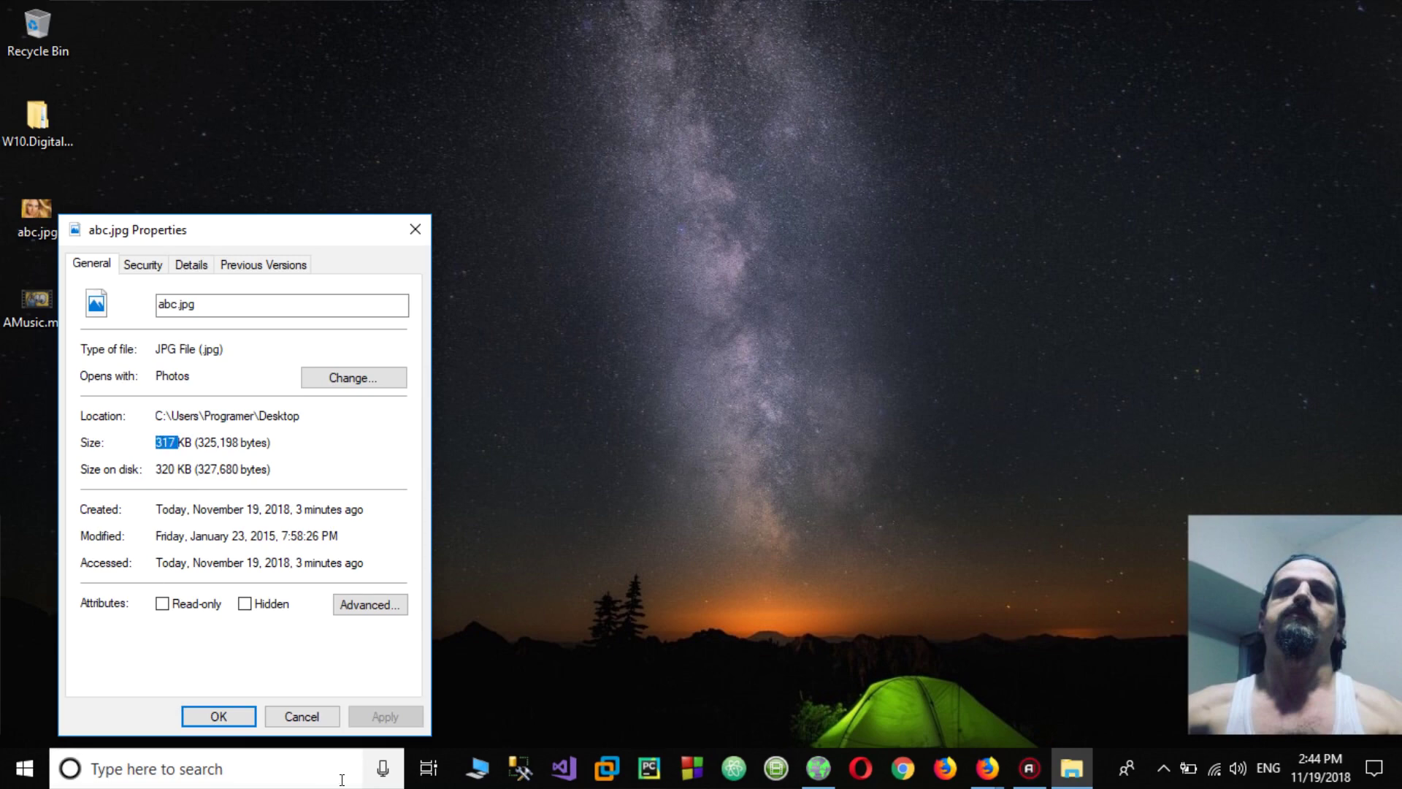
left_click(315, 716)
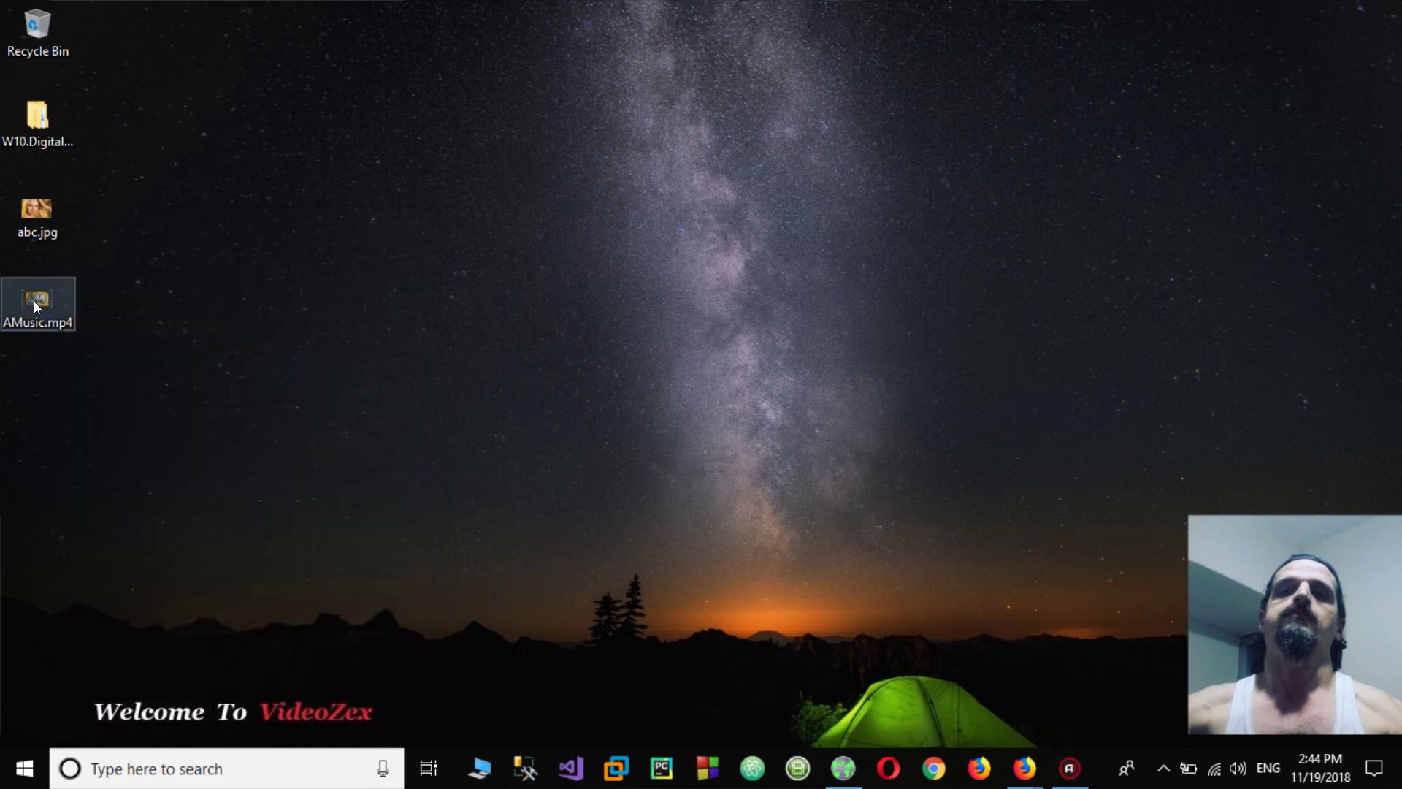
Play AMusic.mp4 from the desktop with MPC-HC (x64), skip ahead in the video and close the player.
right_click(33, 300)
mouse_move(107, 402)
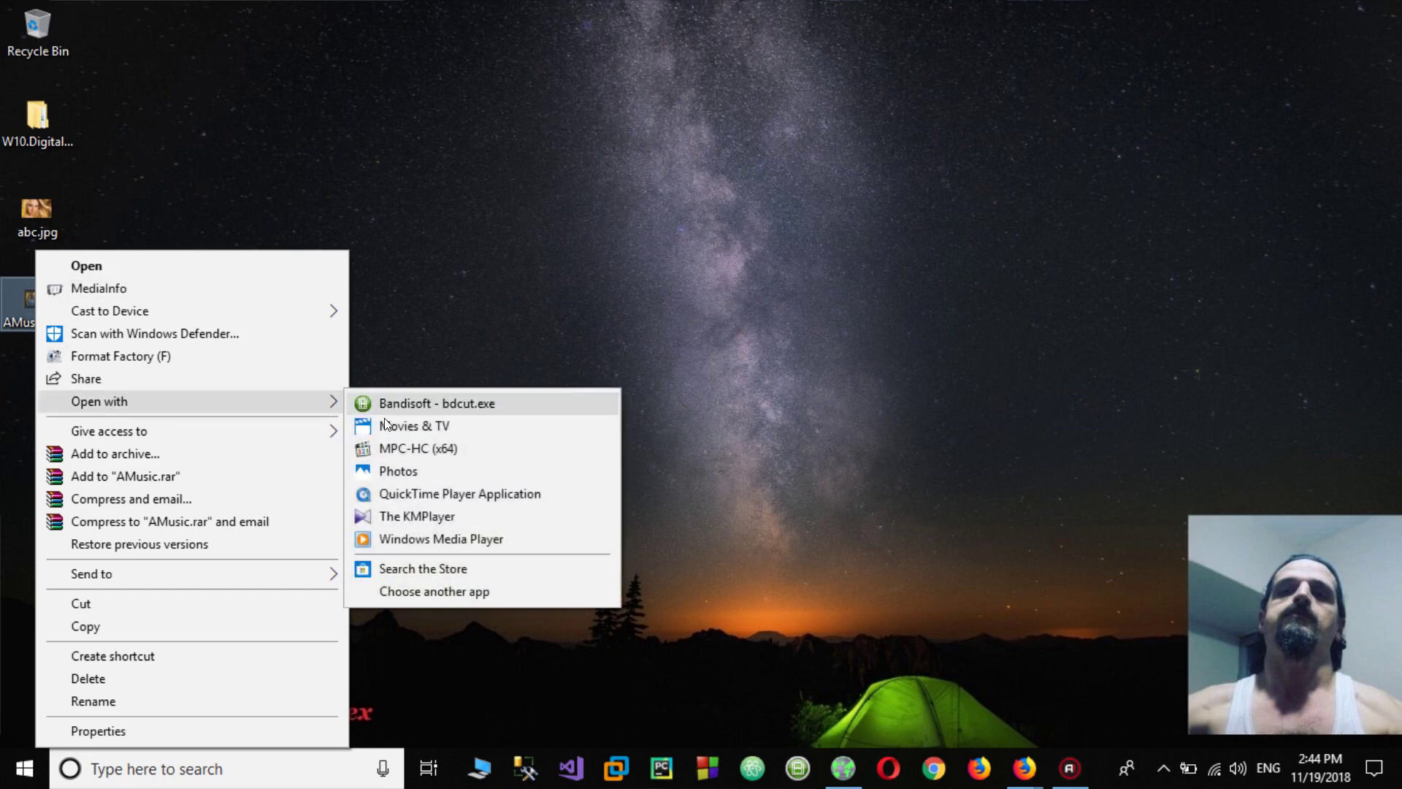
left_click(405, 448)
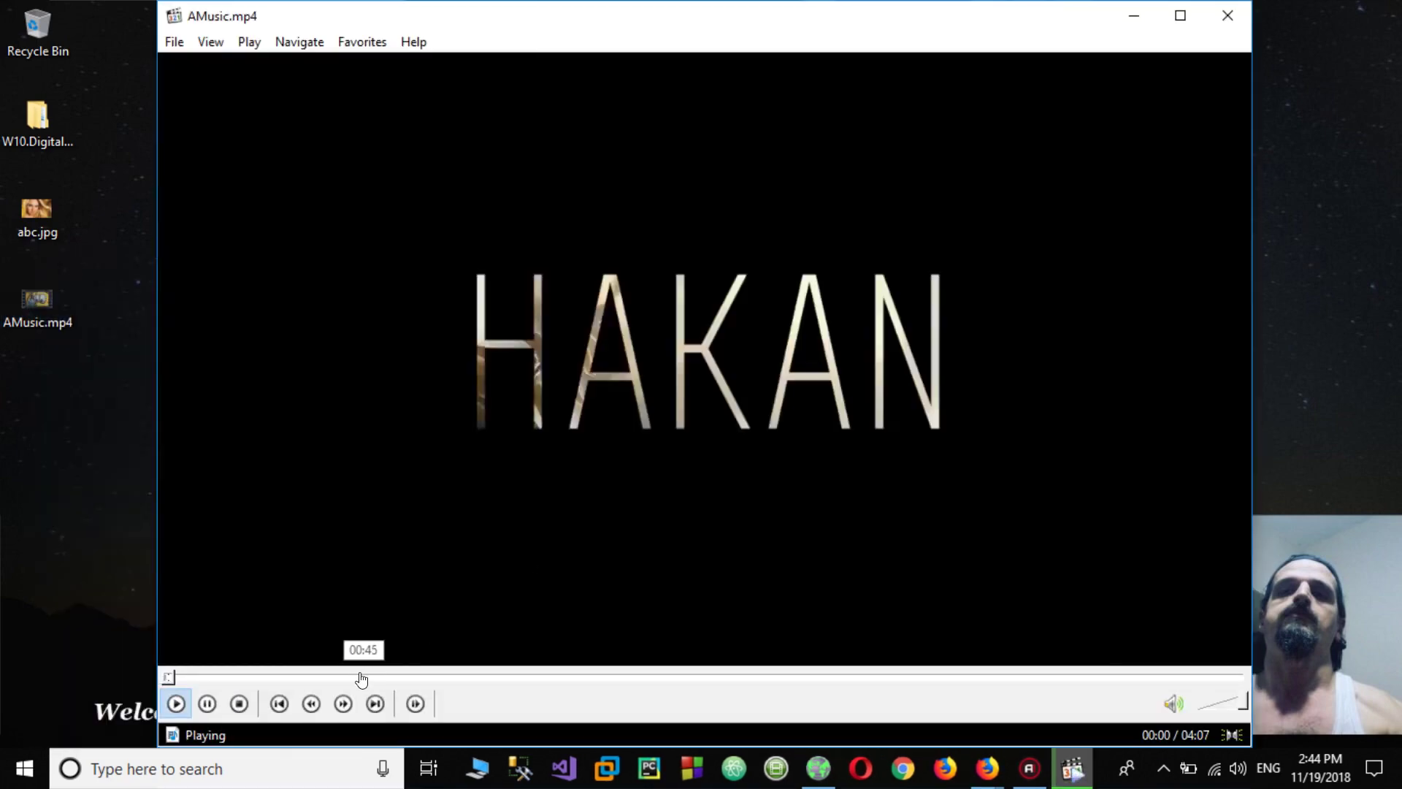
left_click(344, 677)
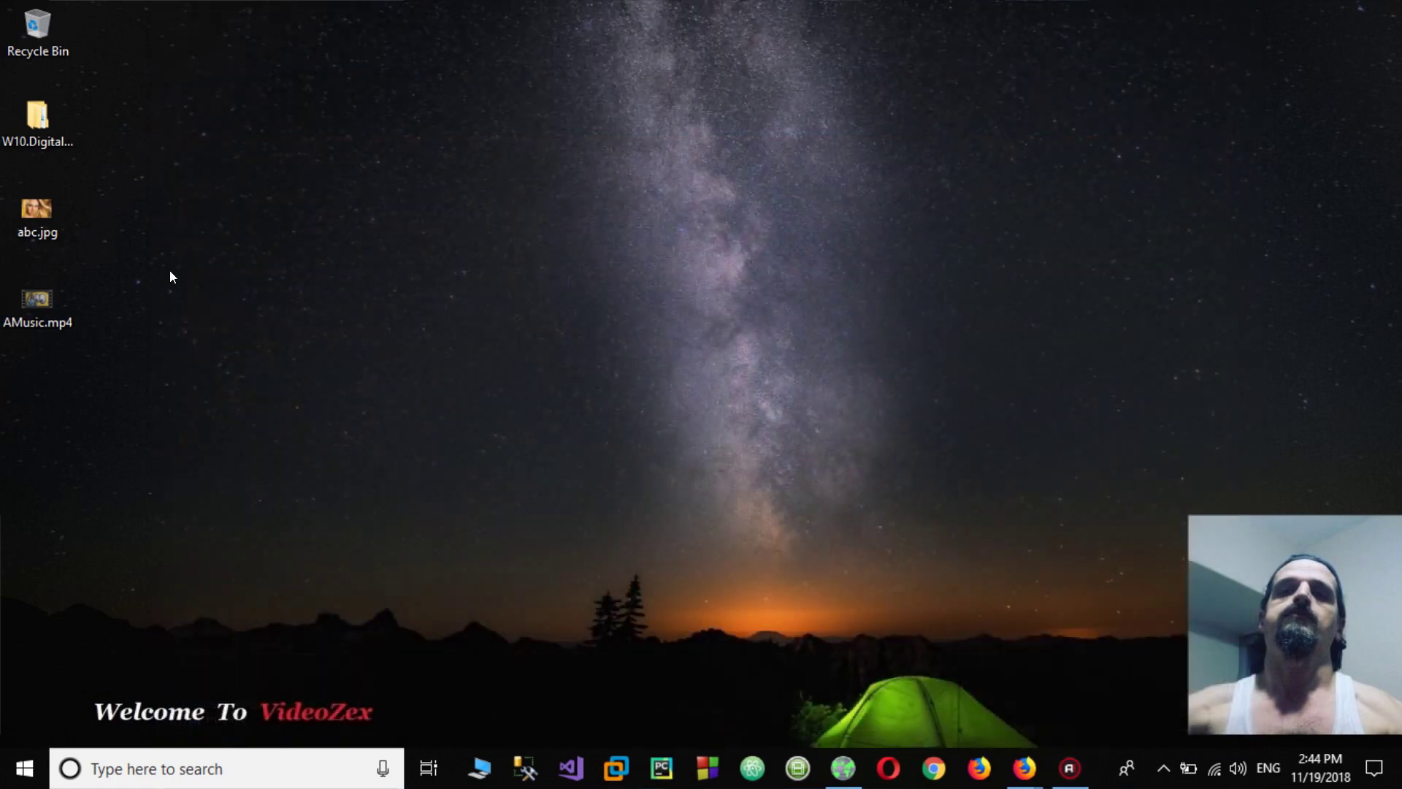
Check the file size of AMusic.mp4 in its properties and close them without changes.
right_click(33, 301)
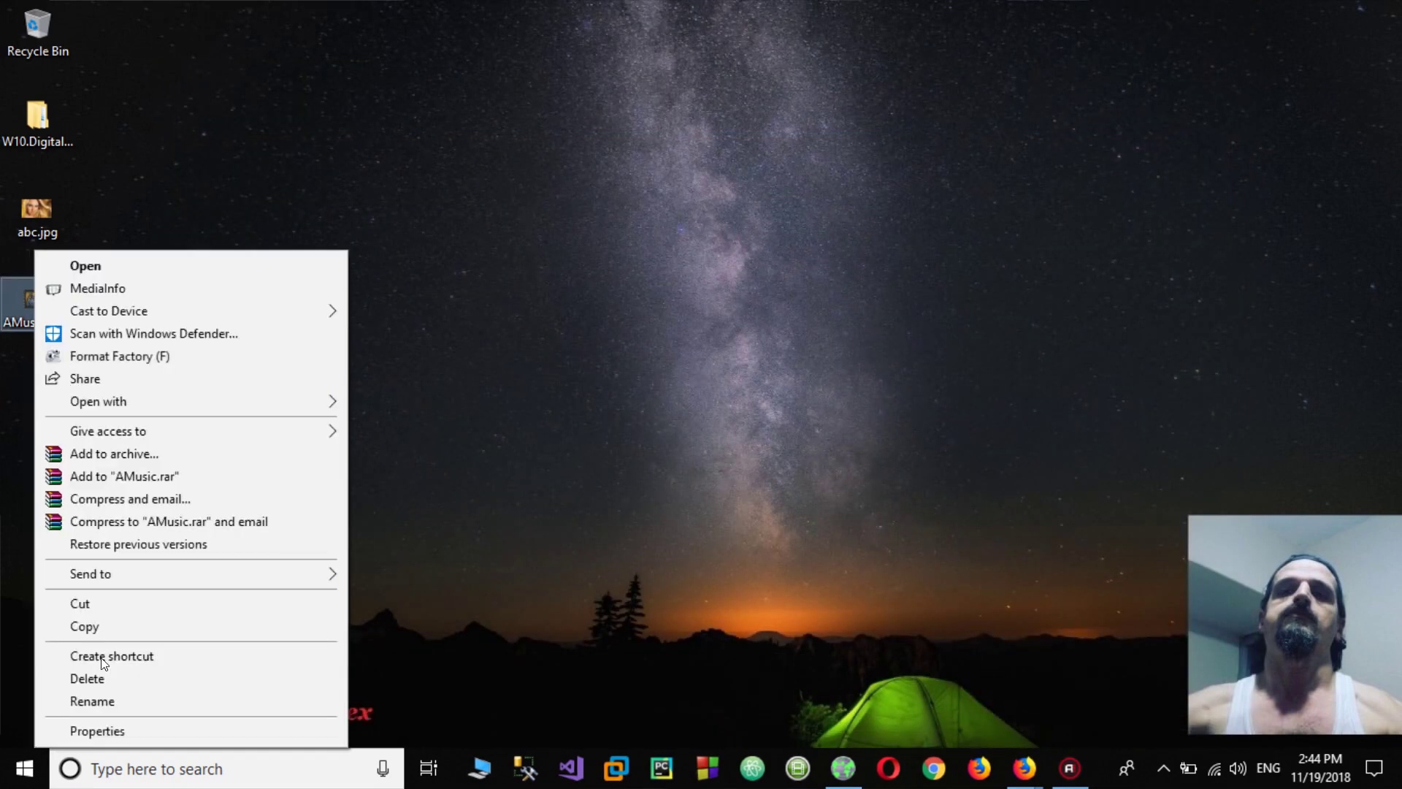
left_click(80, 731)
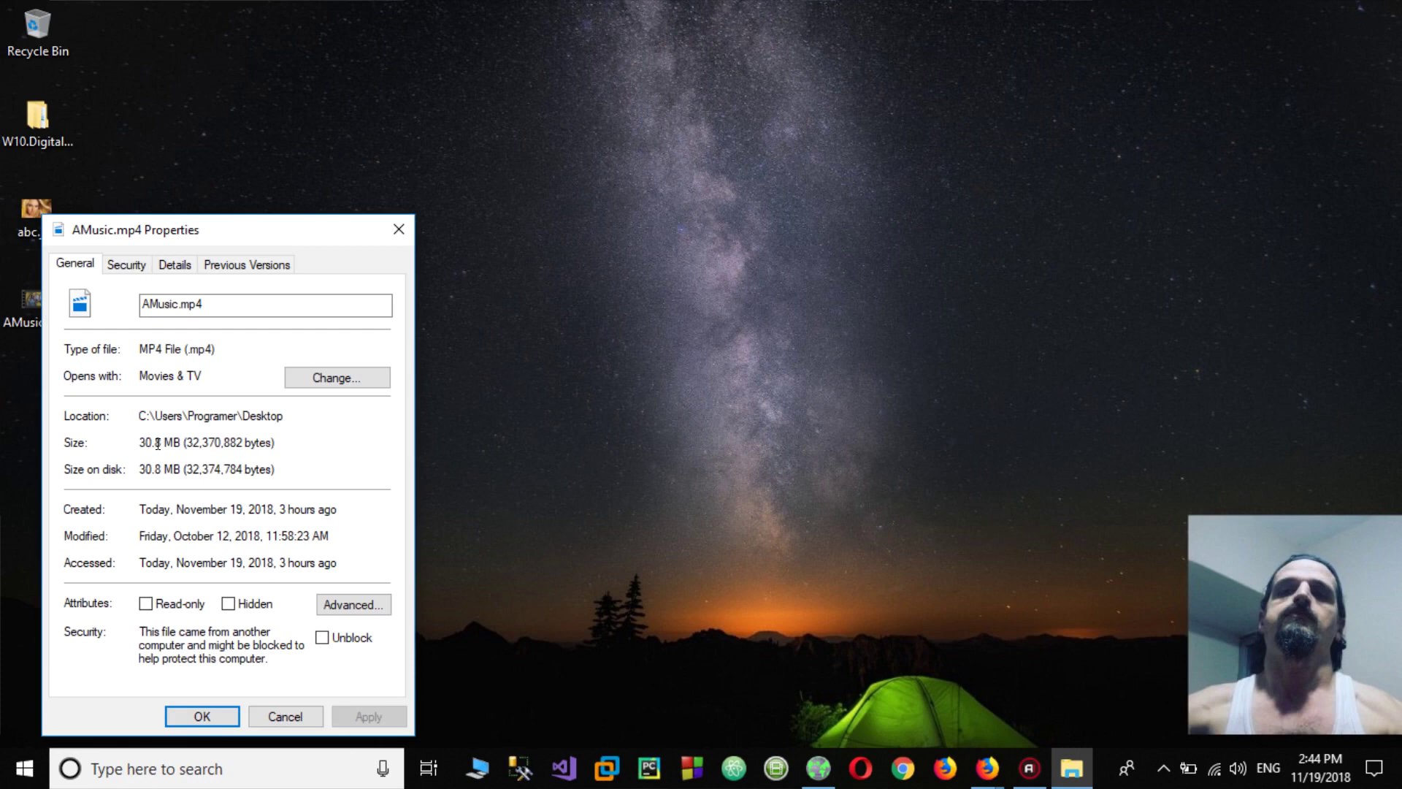
left_click(268, 715)
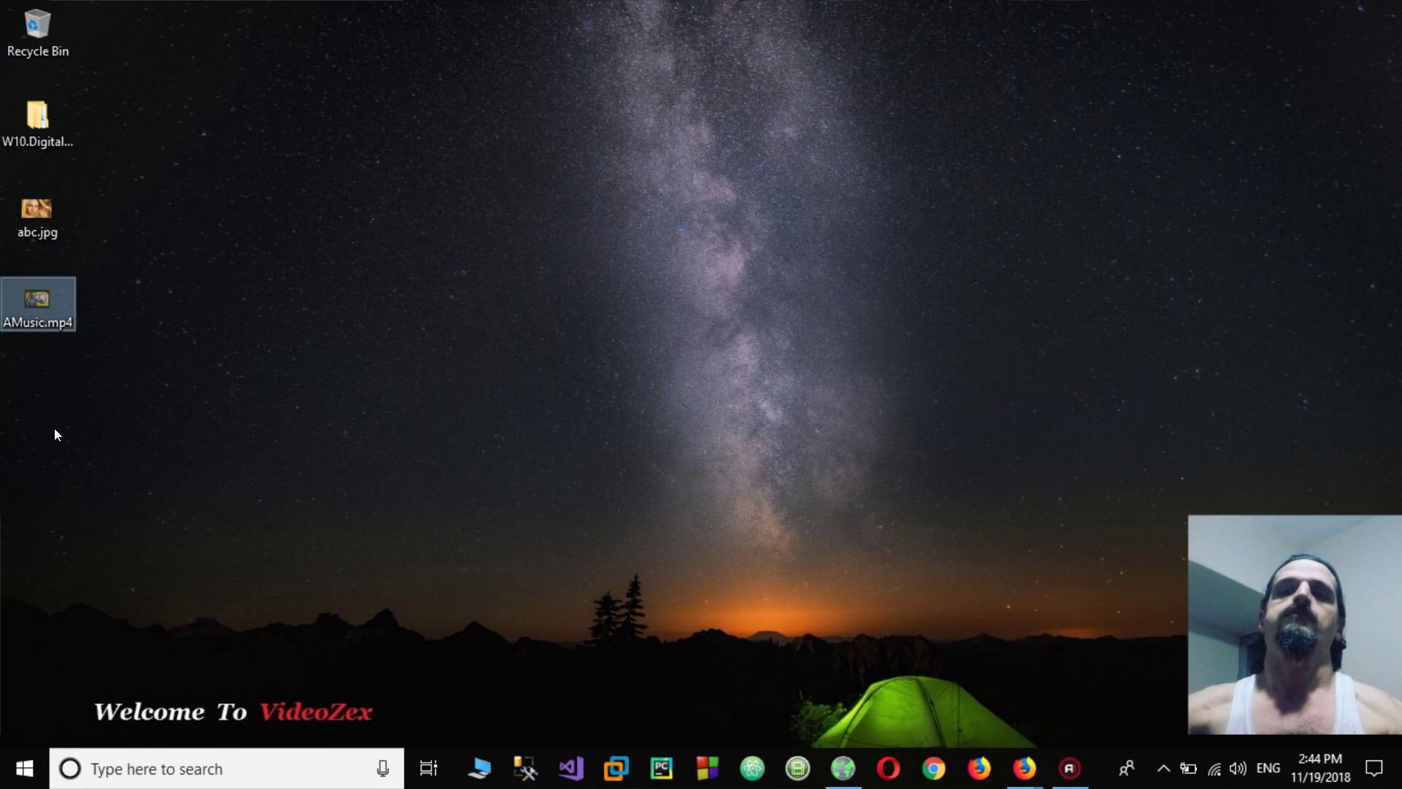
Search for cmd, open Command Prompt and move its window clear of the desktop files.
left_click(167, 769)
left_click(643, 415)
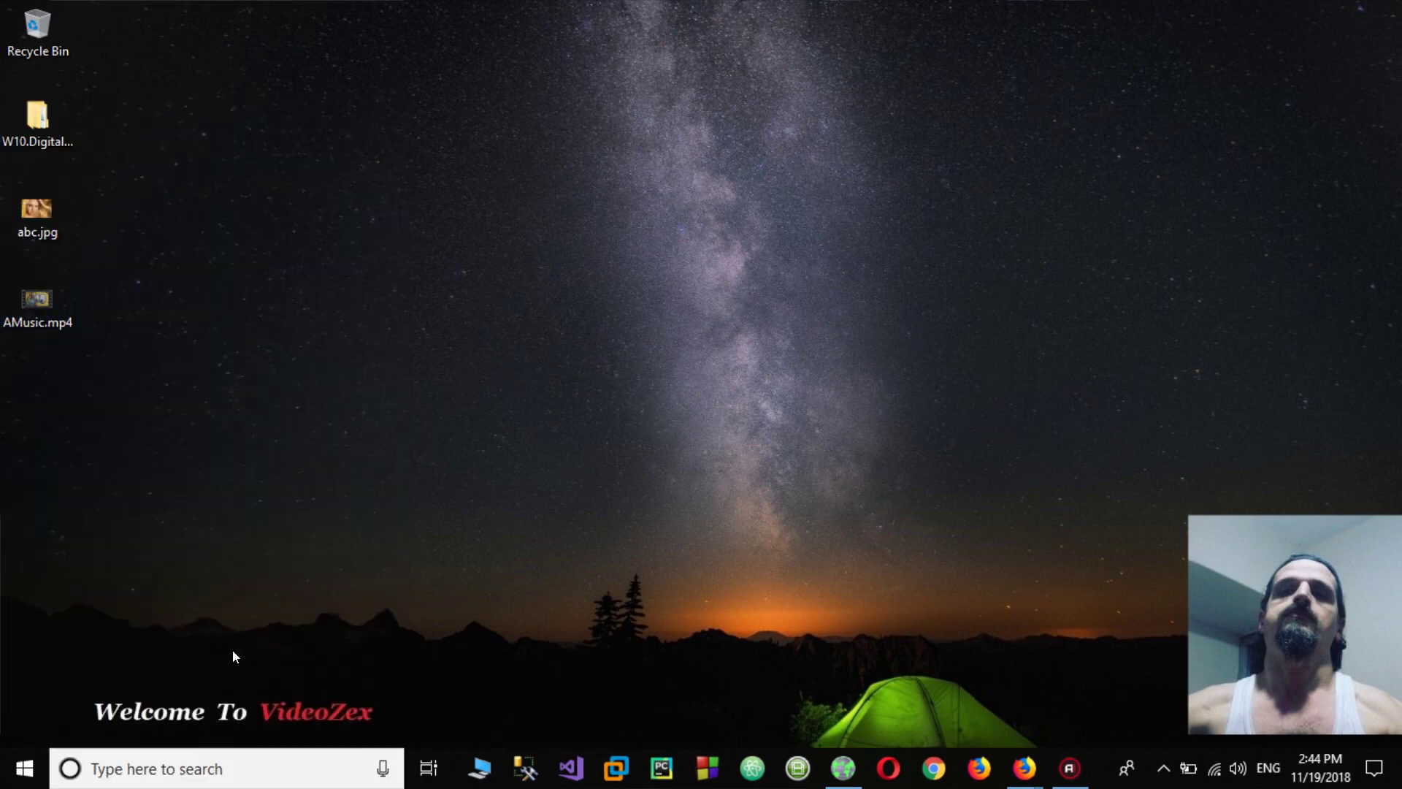
left_click(153, 770)
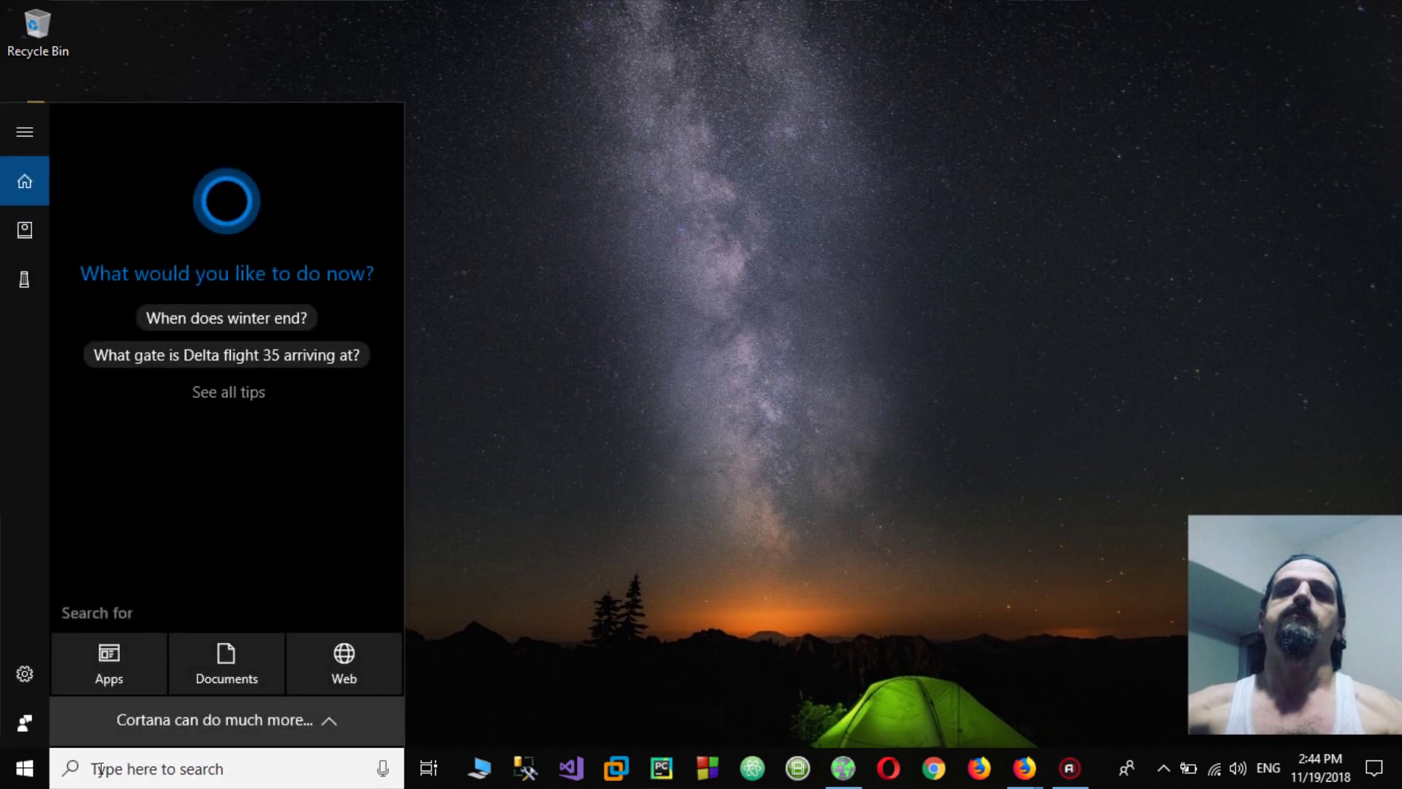
type("cmd")
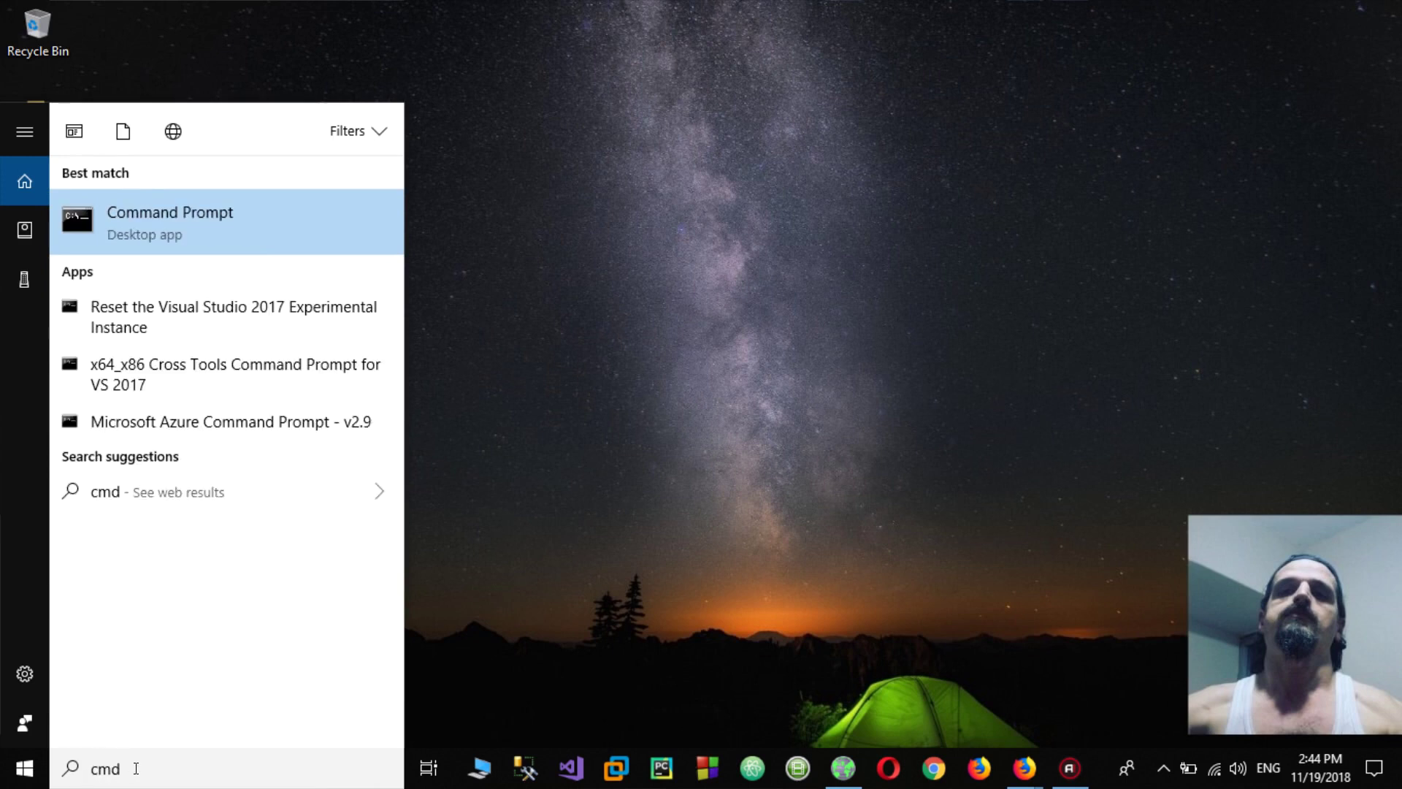
left_click(161, 223)
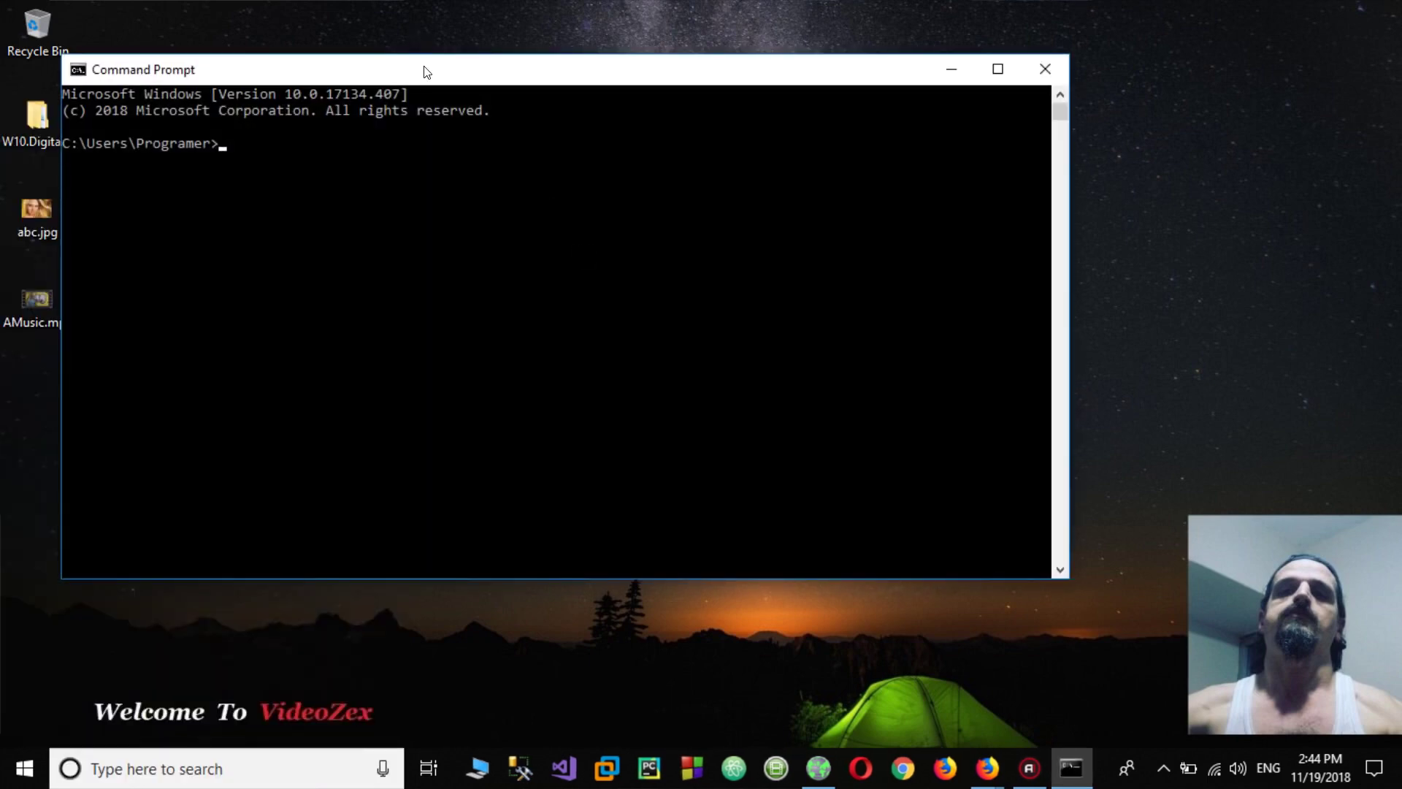
left_click_drag(427, 71, 688, 125)
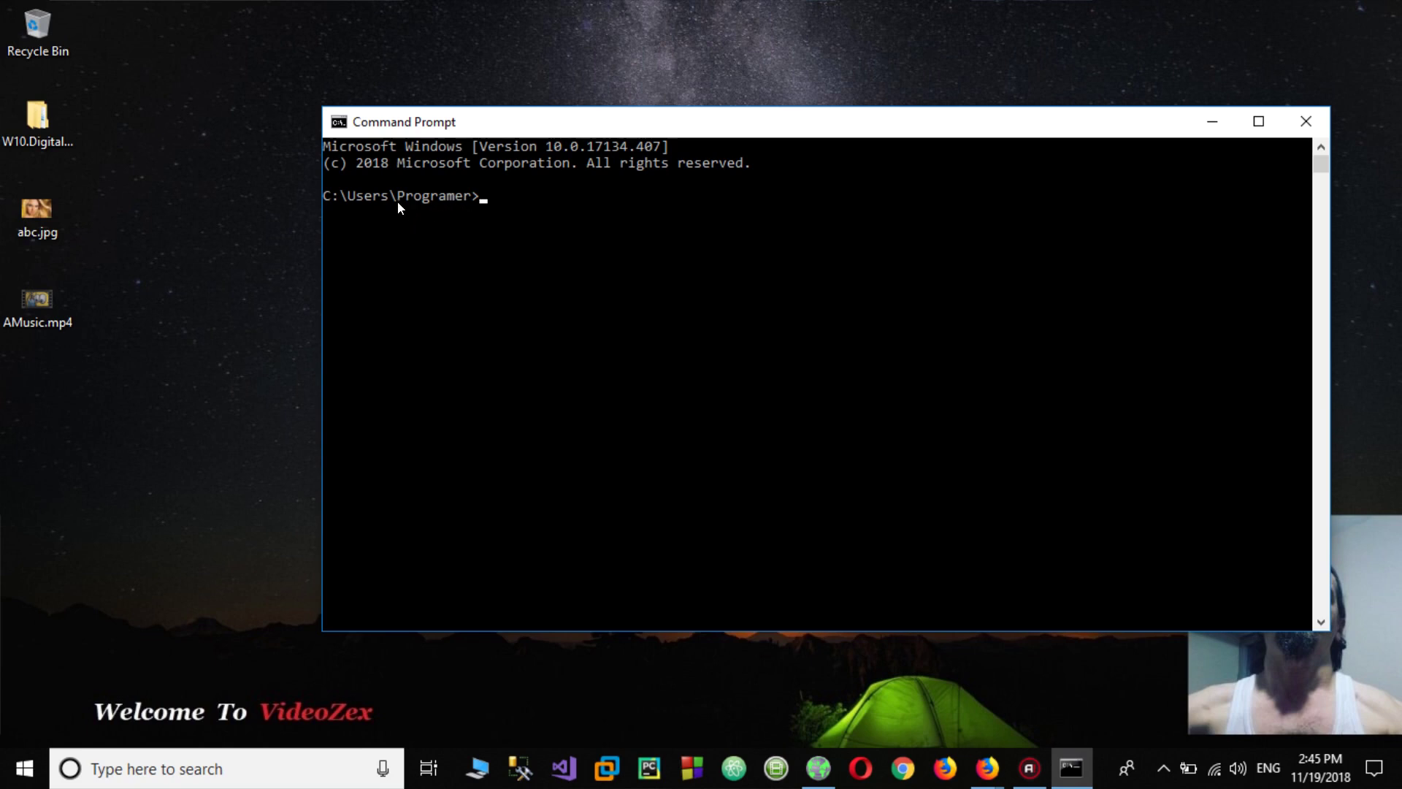
Look through the drives listed in This PC and minimize the File Explorer window.
left_click(146, 212)
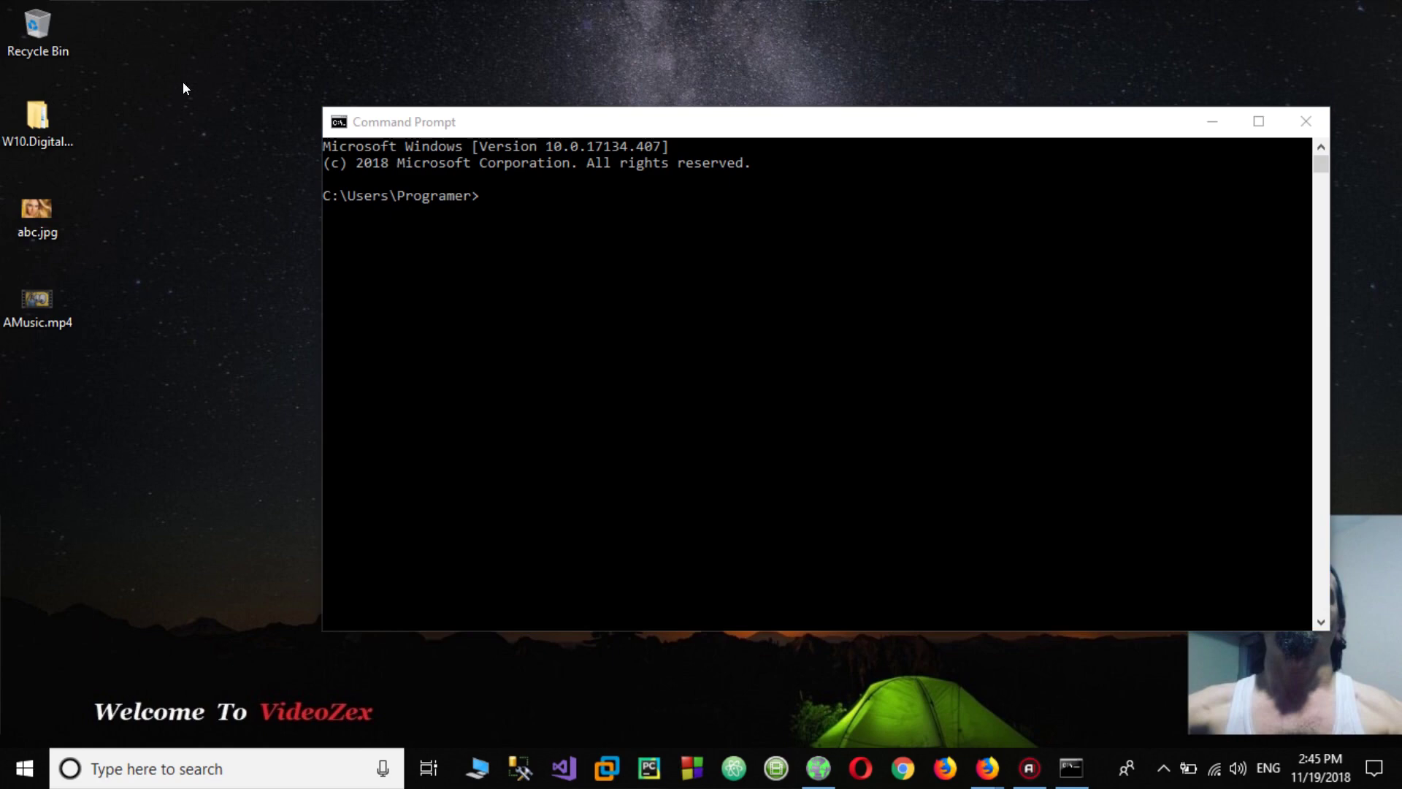
left_click(478, 767)
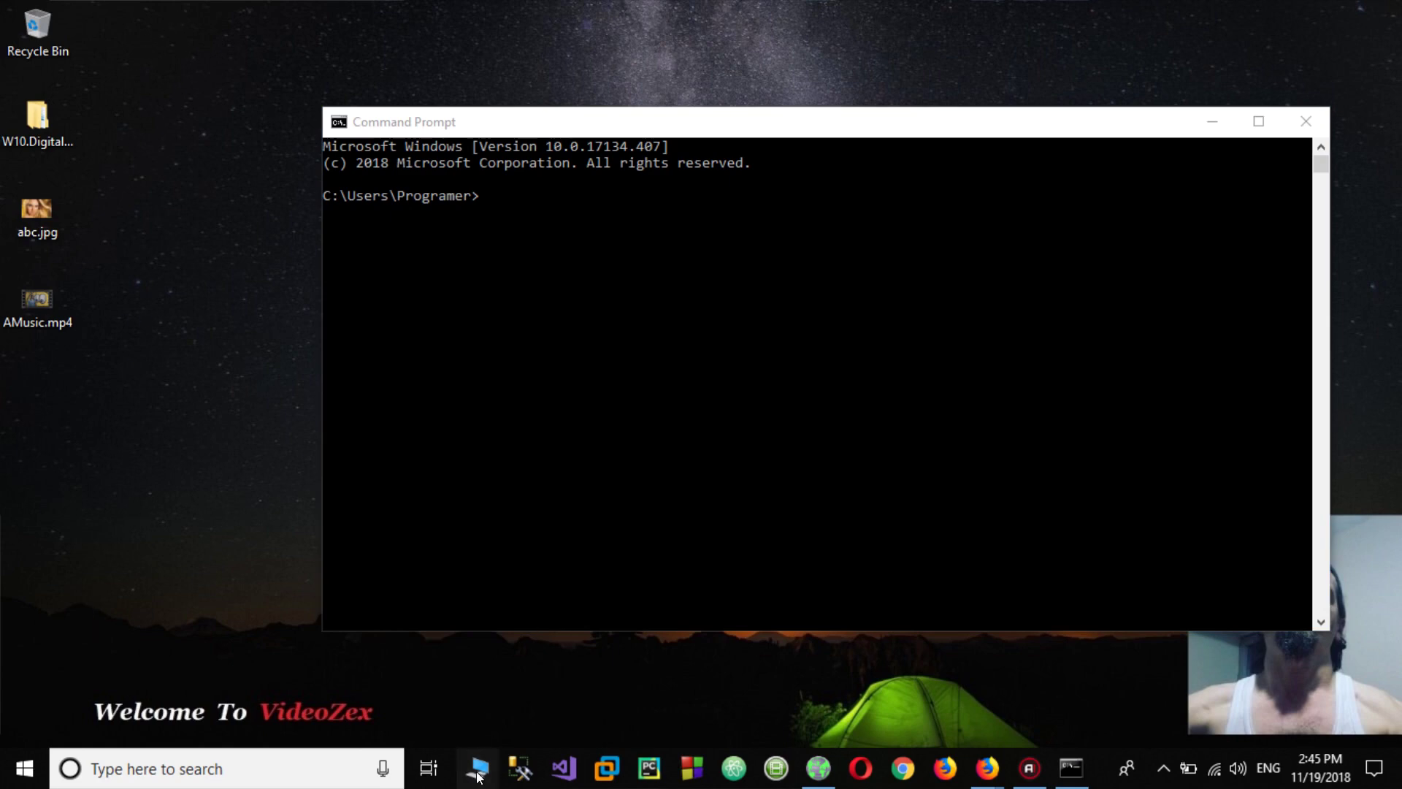
scroll(551, 550, "down", 2)
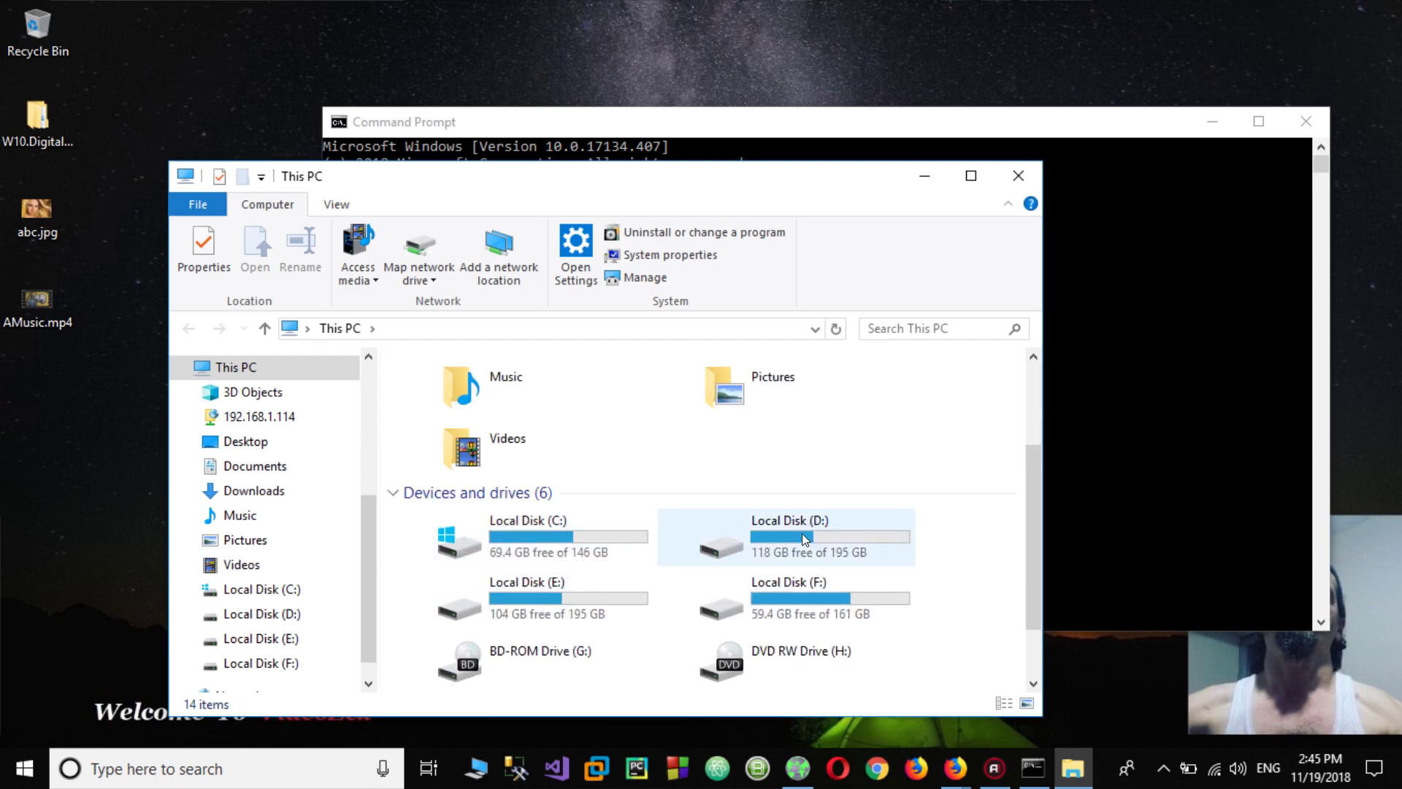
left_click(923, 177)
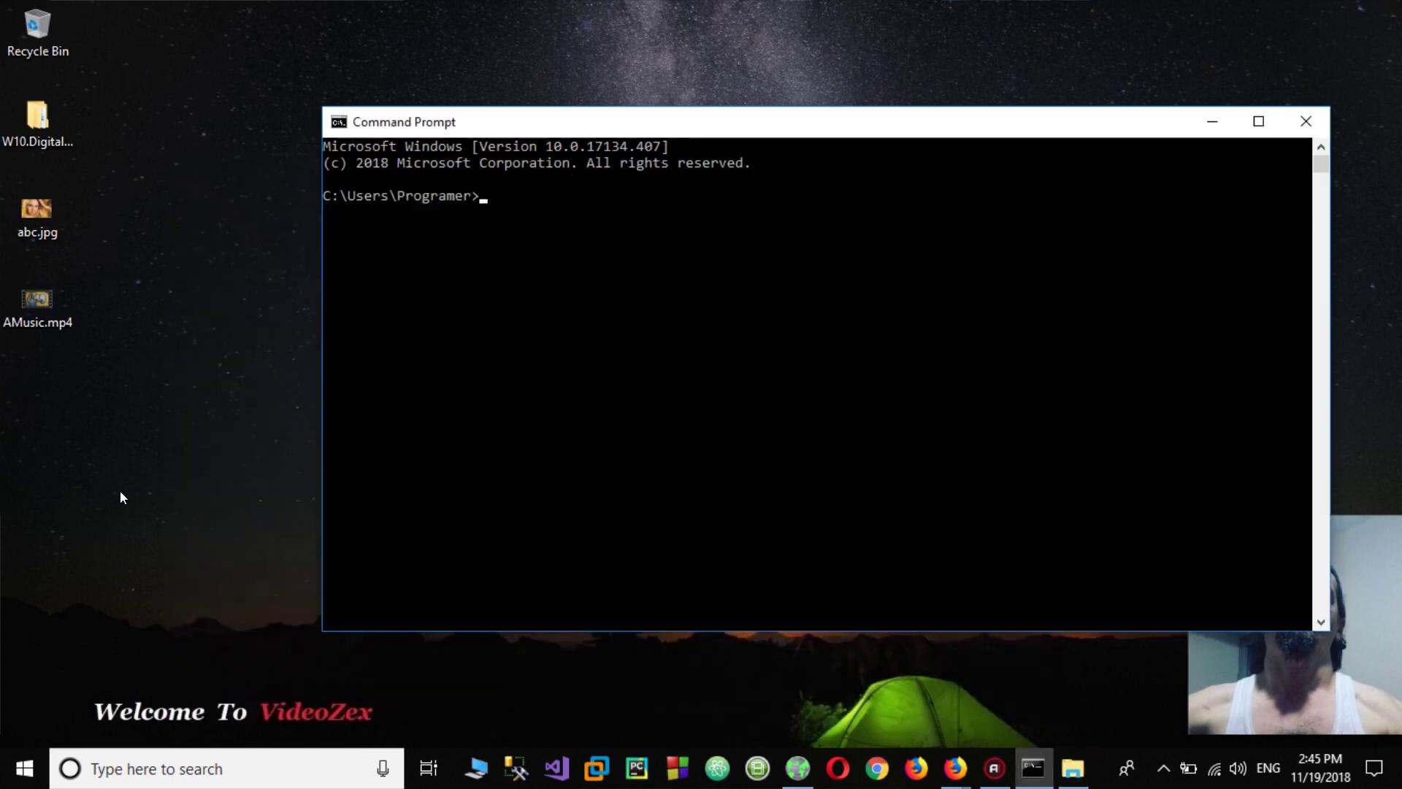
Create a new folder named MyFile on the desktop.
right_click(137, 242)
mouse_move(187, 495)
left_click(466, 499)
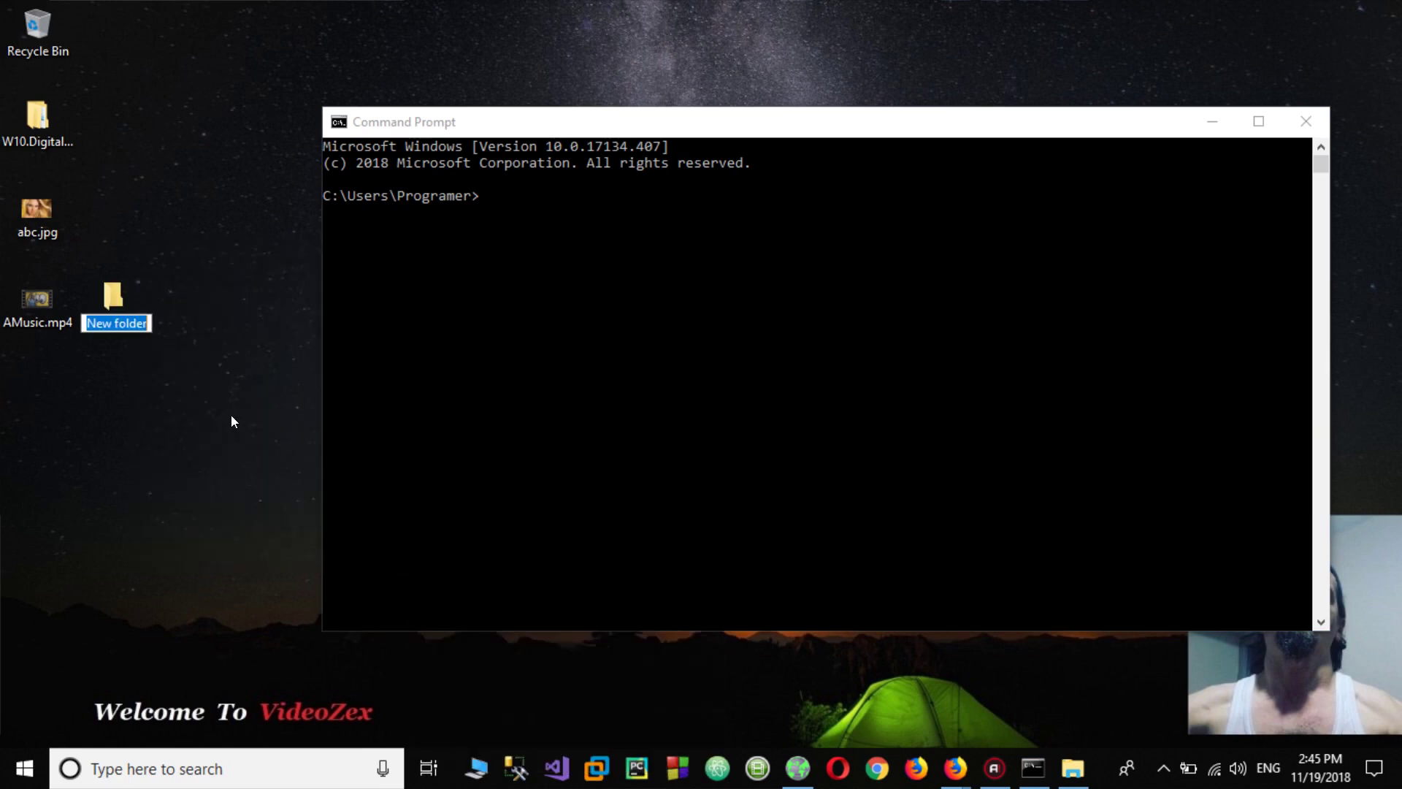
type("MyFi")
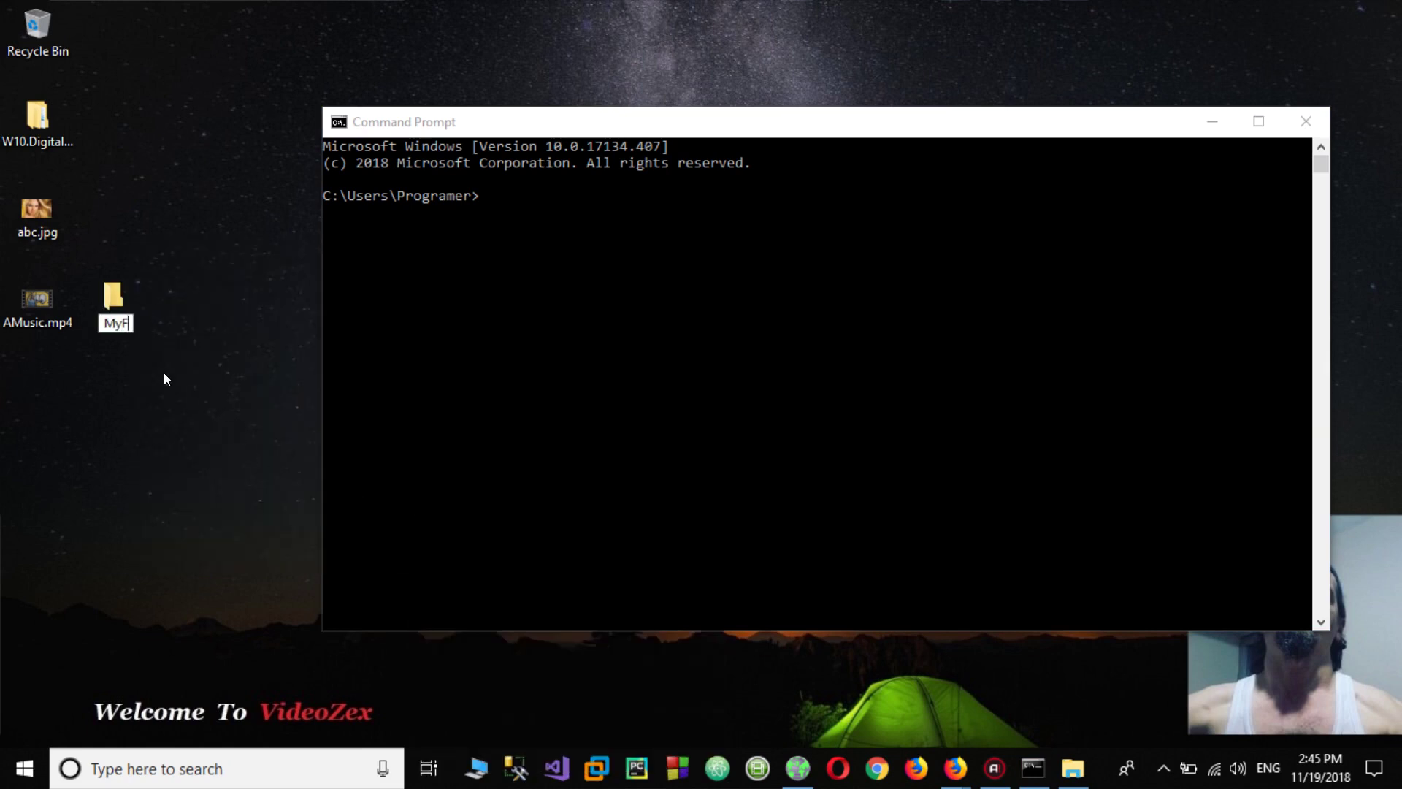
type("le")
key("Return")
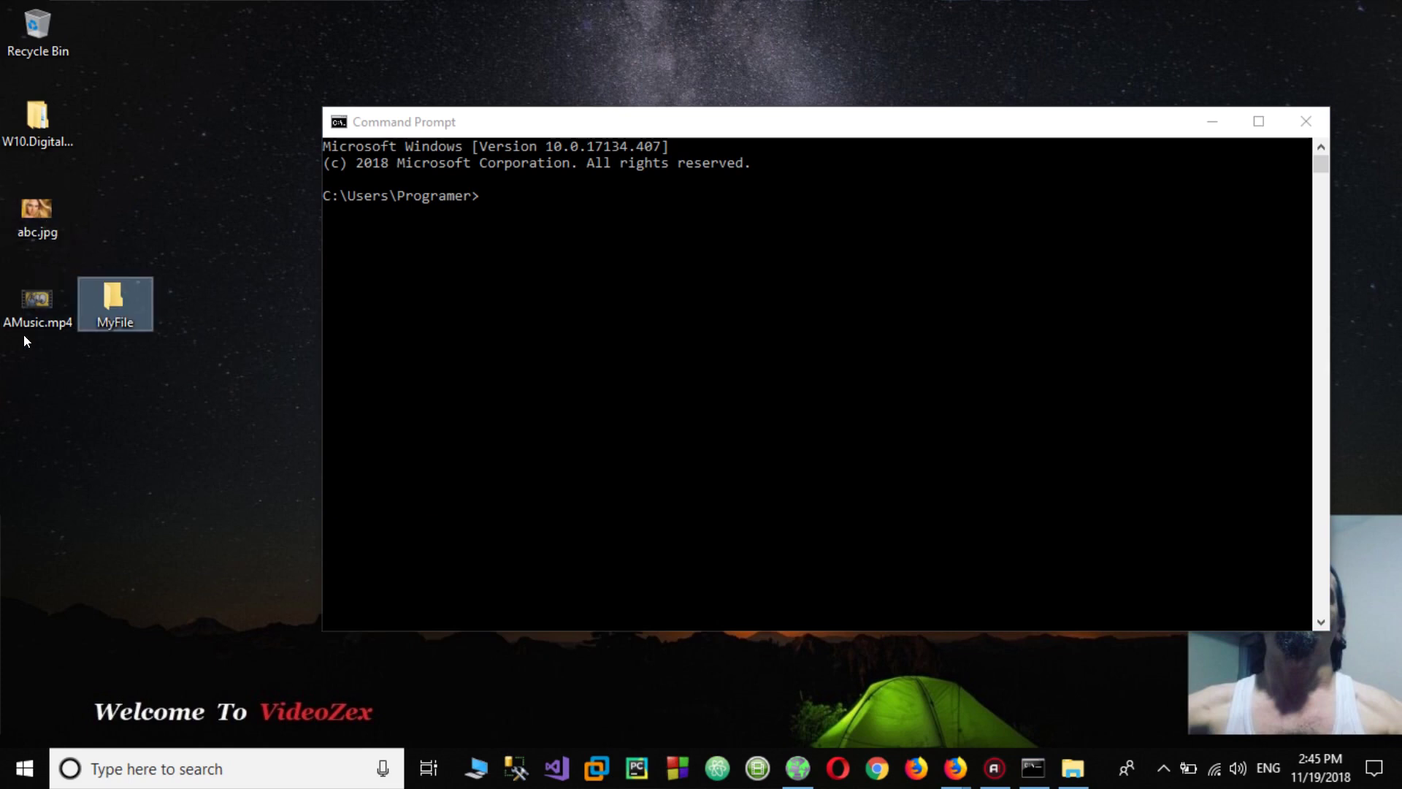
Move abc.jpg and AMusic.mp4 into the MyFile folder, open it to check its contents and minimize it.
left_click_drag(22, 380, 30, 228)
double_click(33, 208)
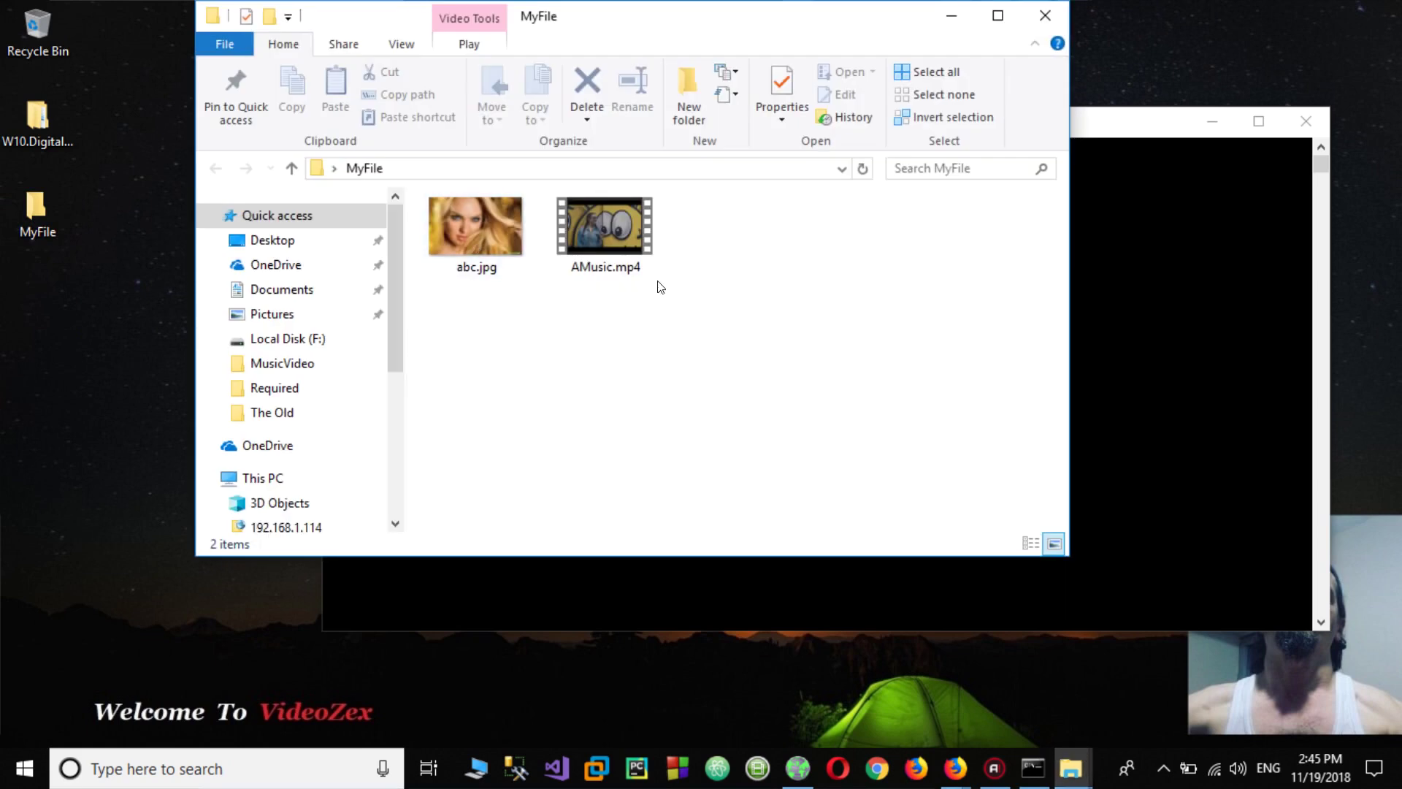
mouse_move(615, 217)
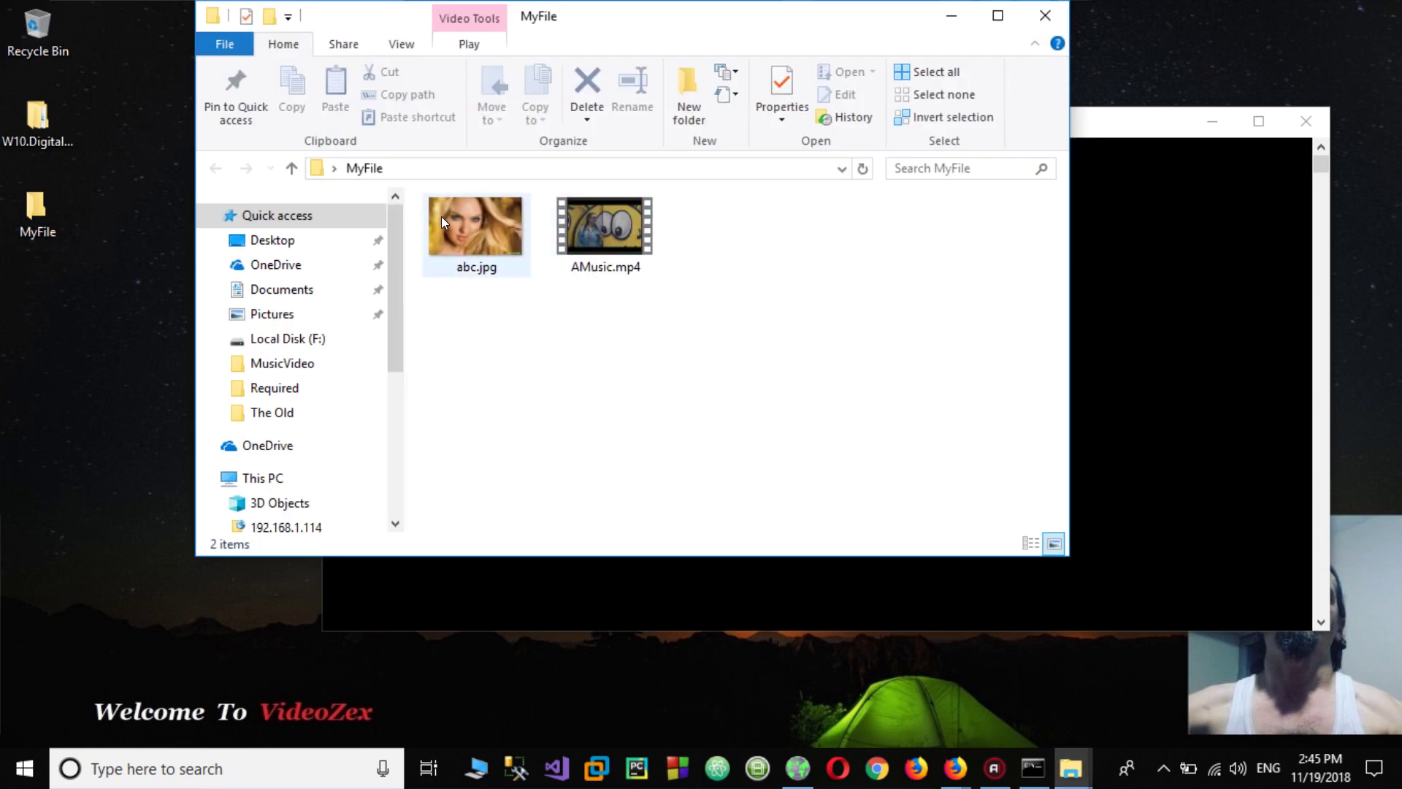
left_click(951, 20)
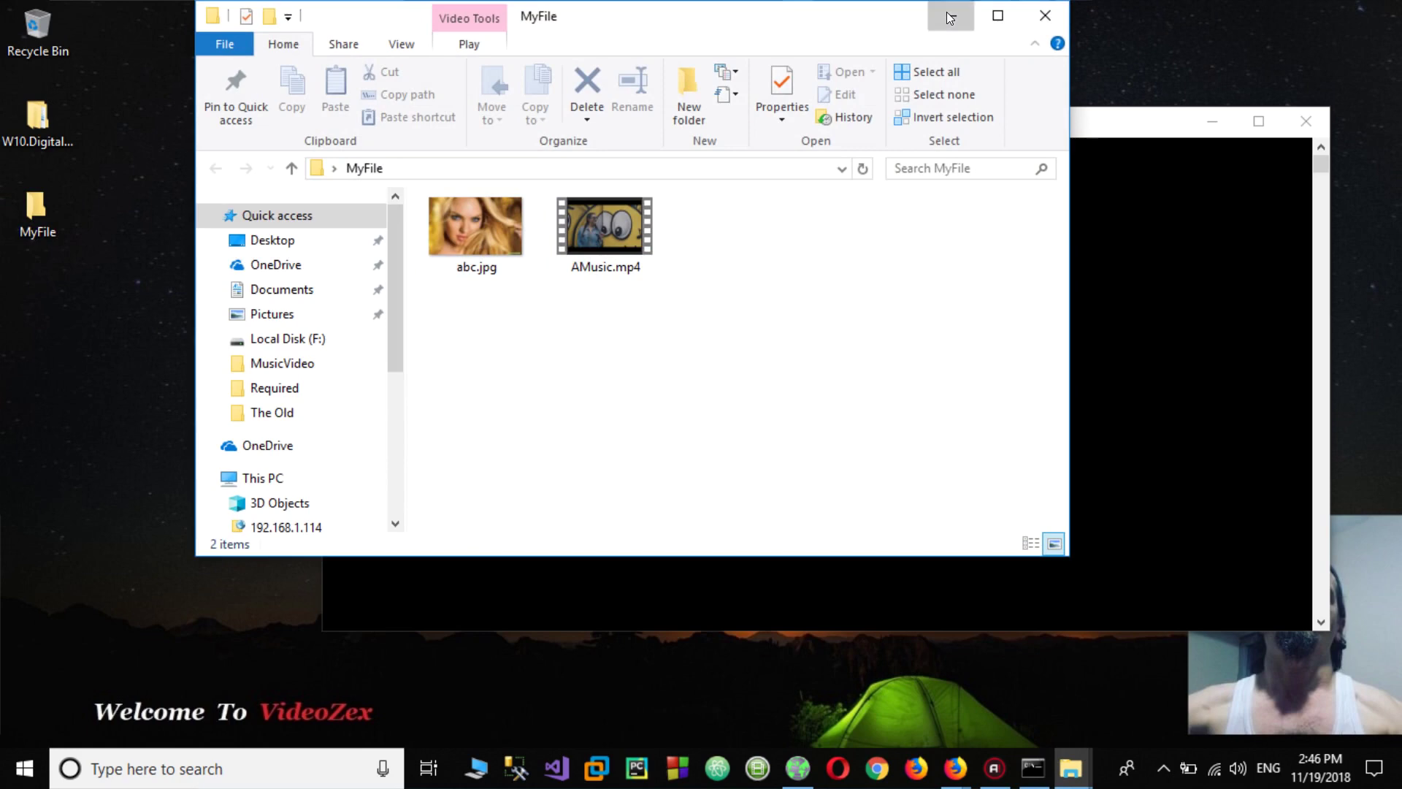
Reposition the Command Prompt window and check the size and file details of the MyFile folder on the desktop.
left_click_drag(657, 128, 607, 76)
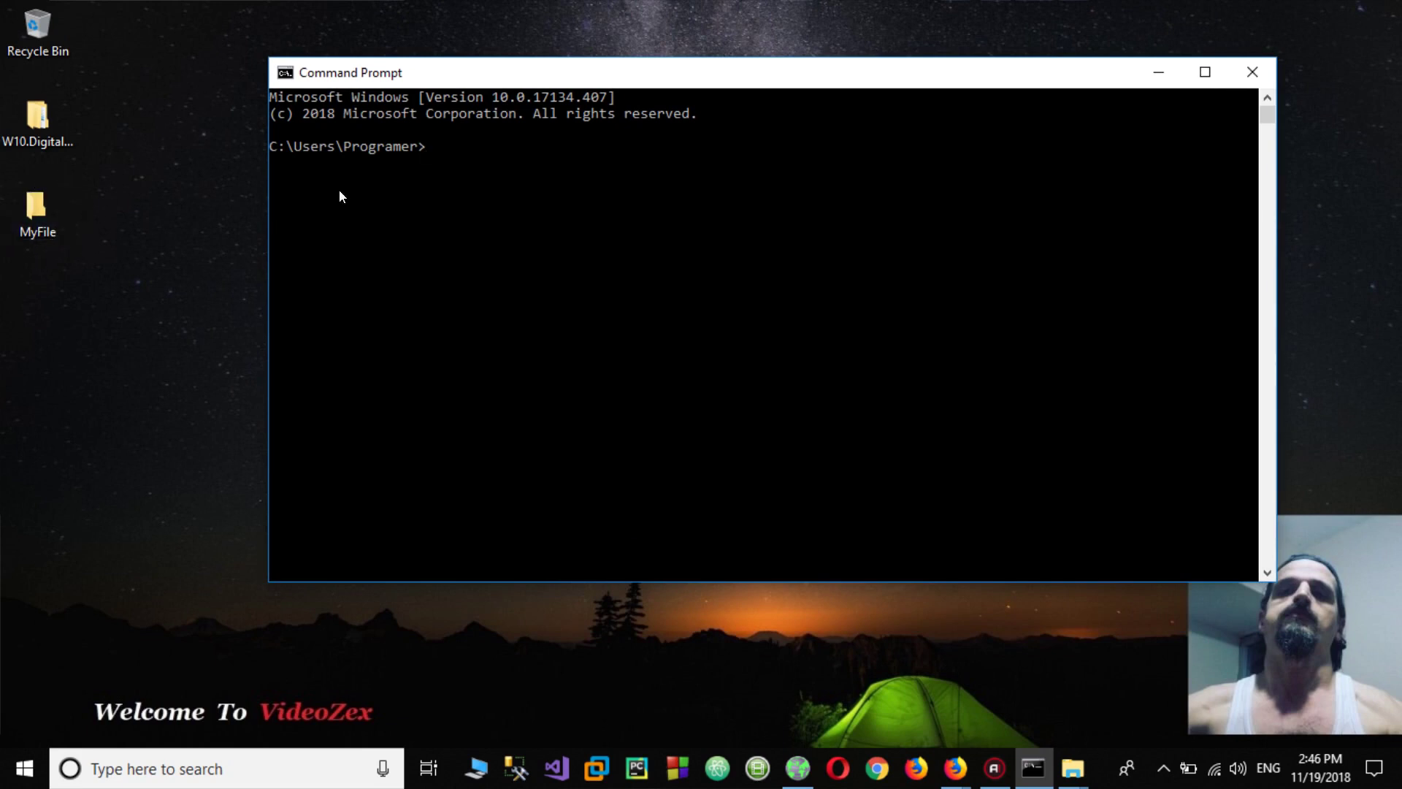
right_click(35, 210)
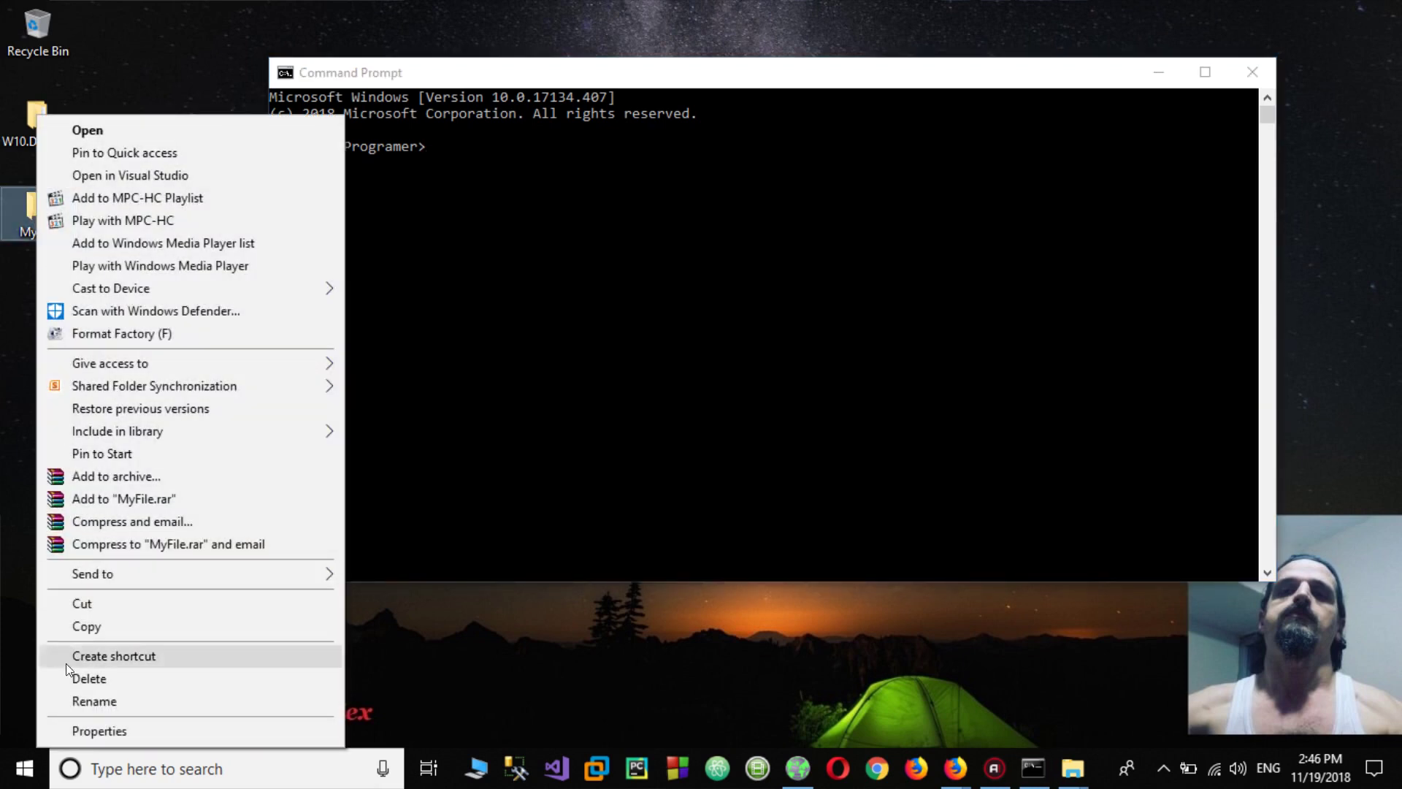
left_click(6, 324)
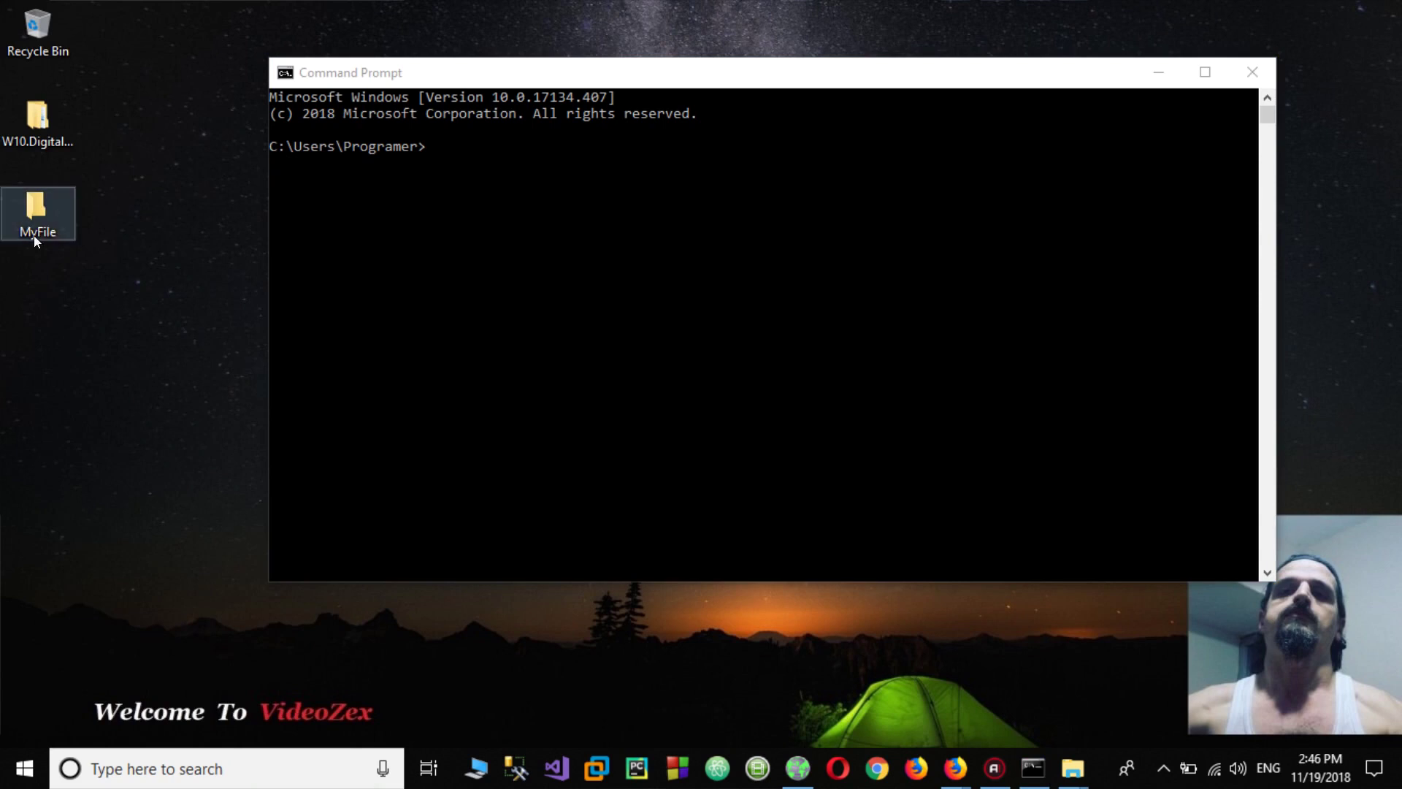
mouse_move(43, 230)
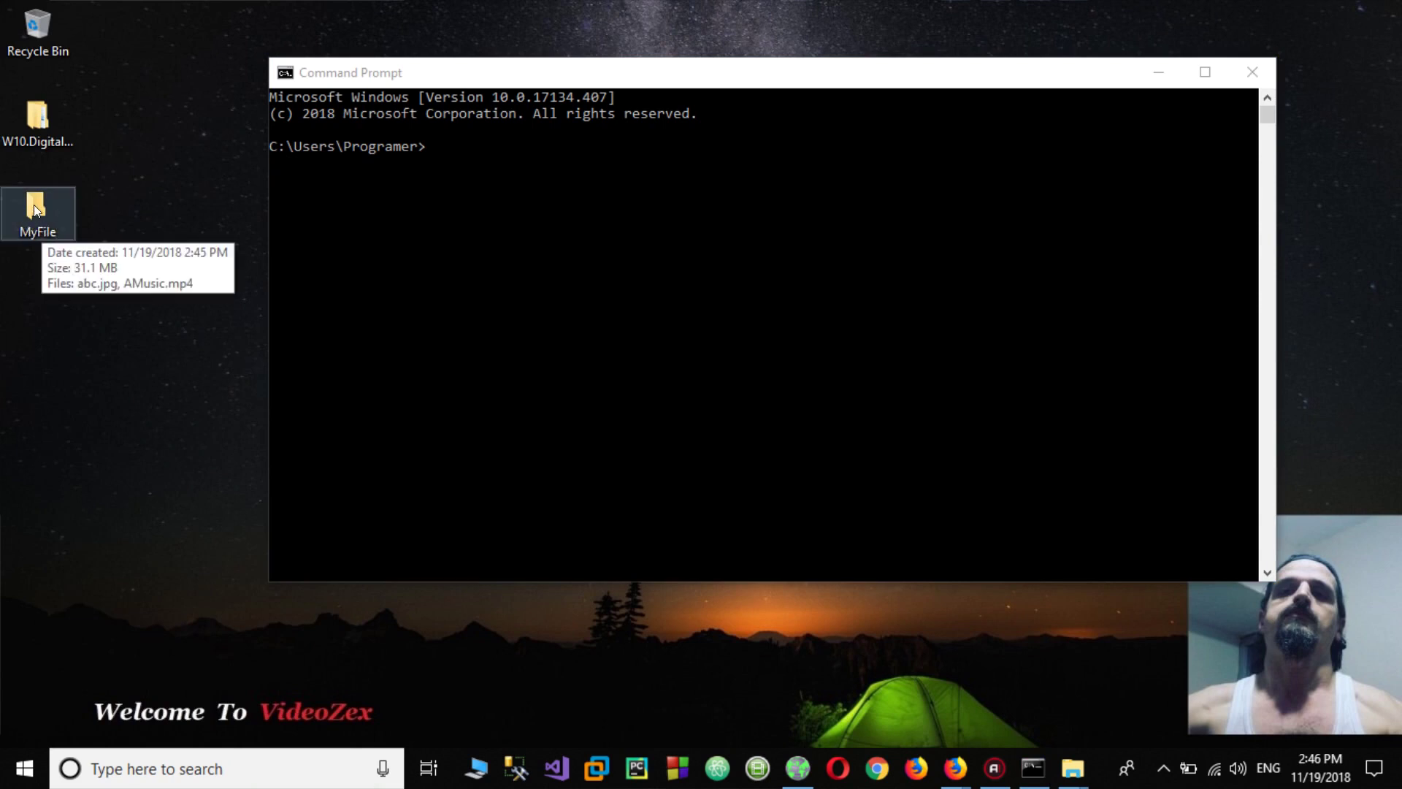
Open the properties of the MyFile folder and check its location path.
right_click(33, 206)
left_click(91, 729)
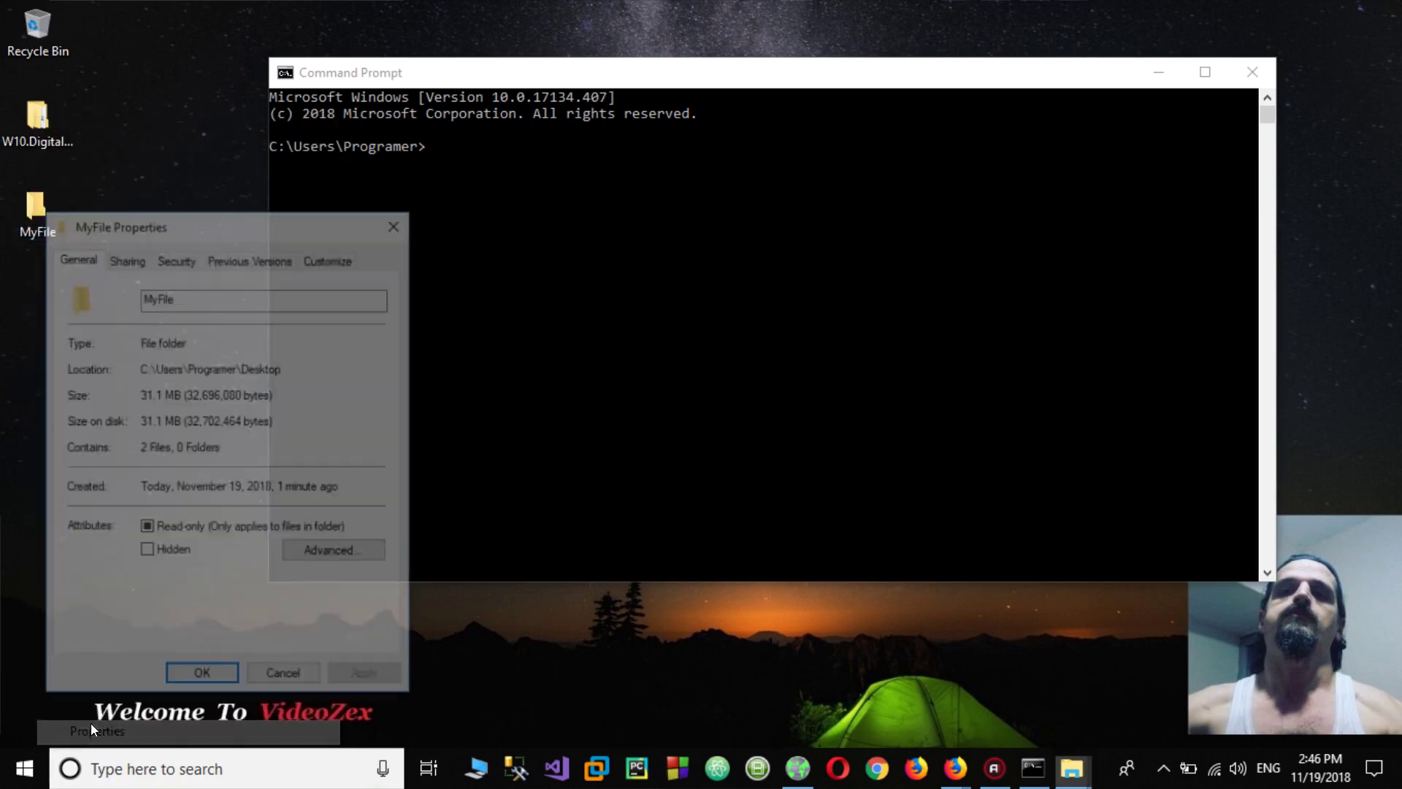
left_click_drag(197, 216, 570, 250)
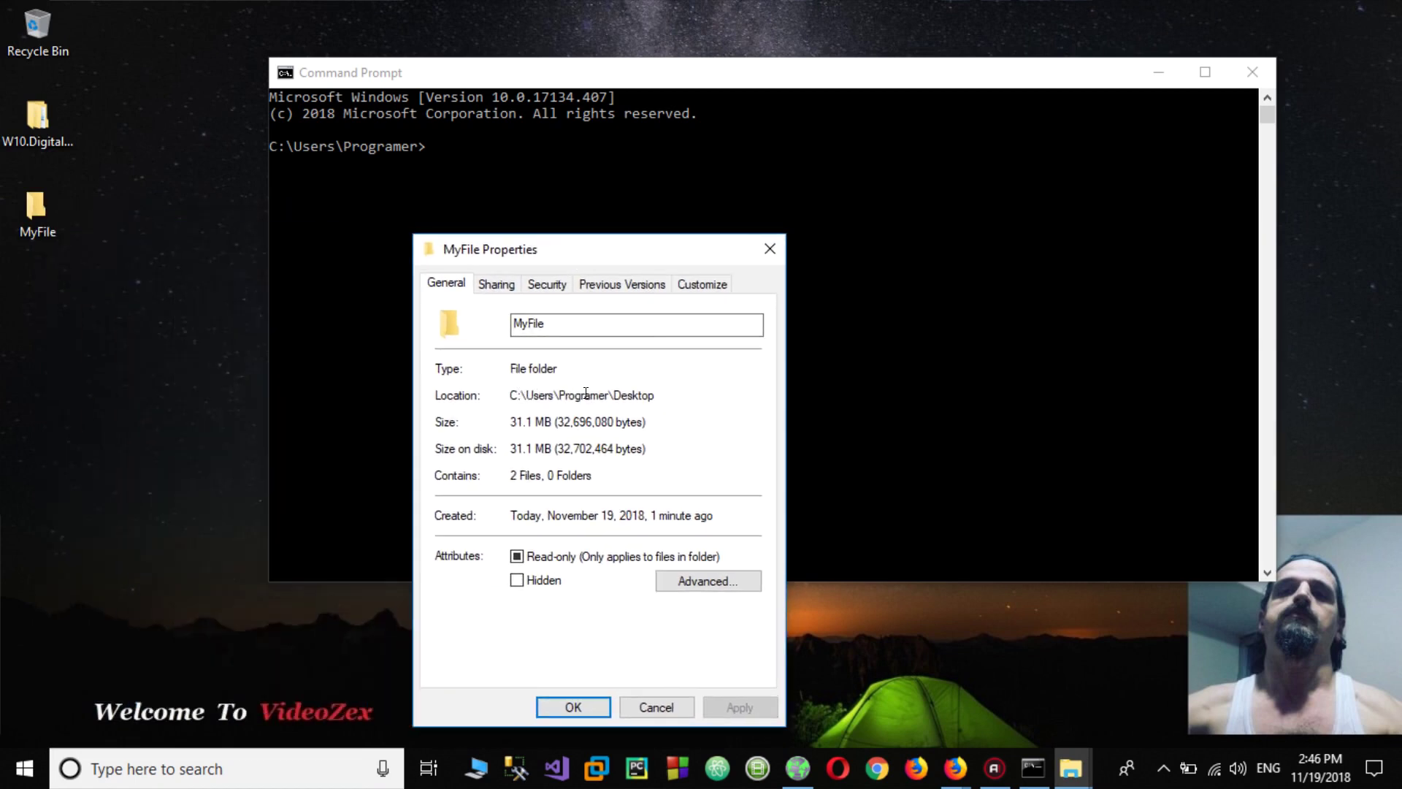
left_click_drag(612, 392, 657, 395)
Switch to the Command Prompt and list the contents of the current user directory with dir.
left_click(437, 147)
left_click(431, 154)
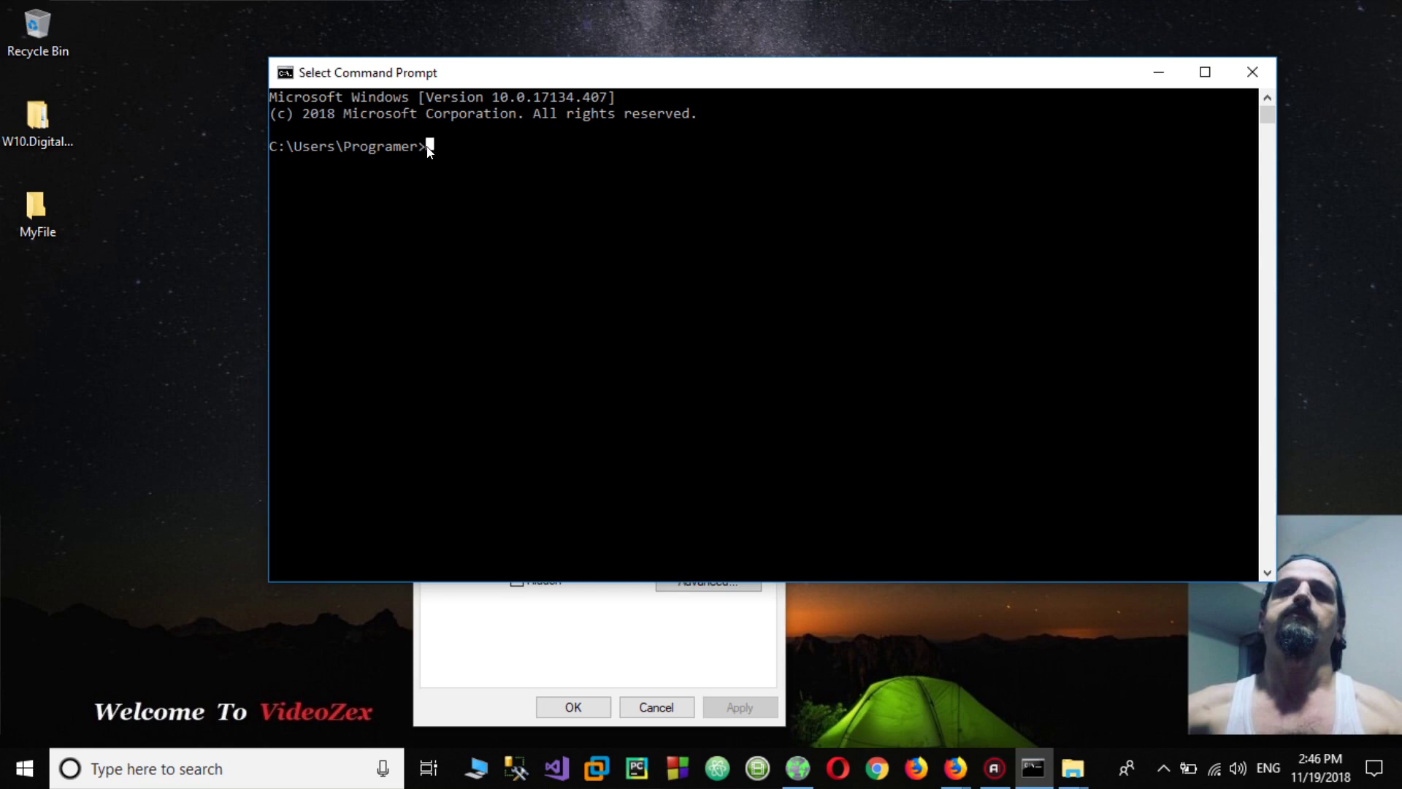
type("dir")
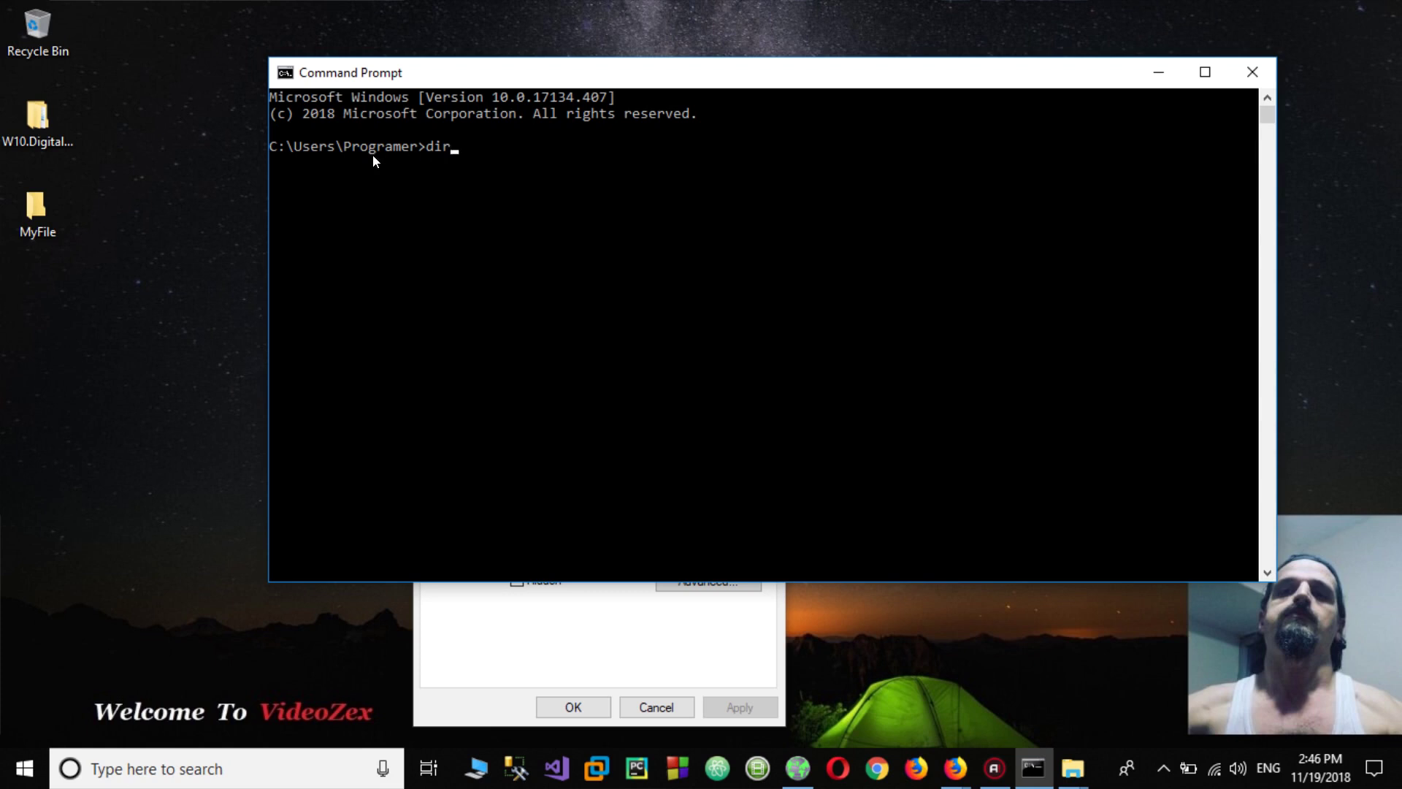
key("Return")
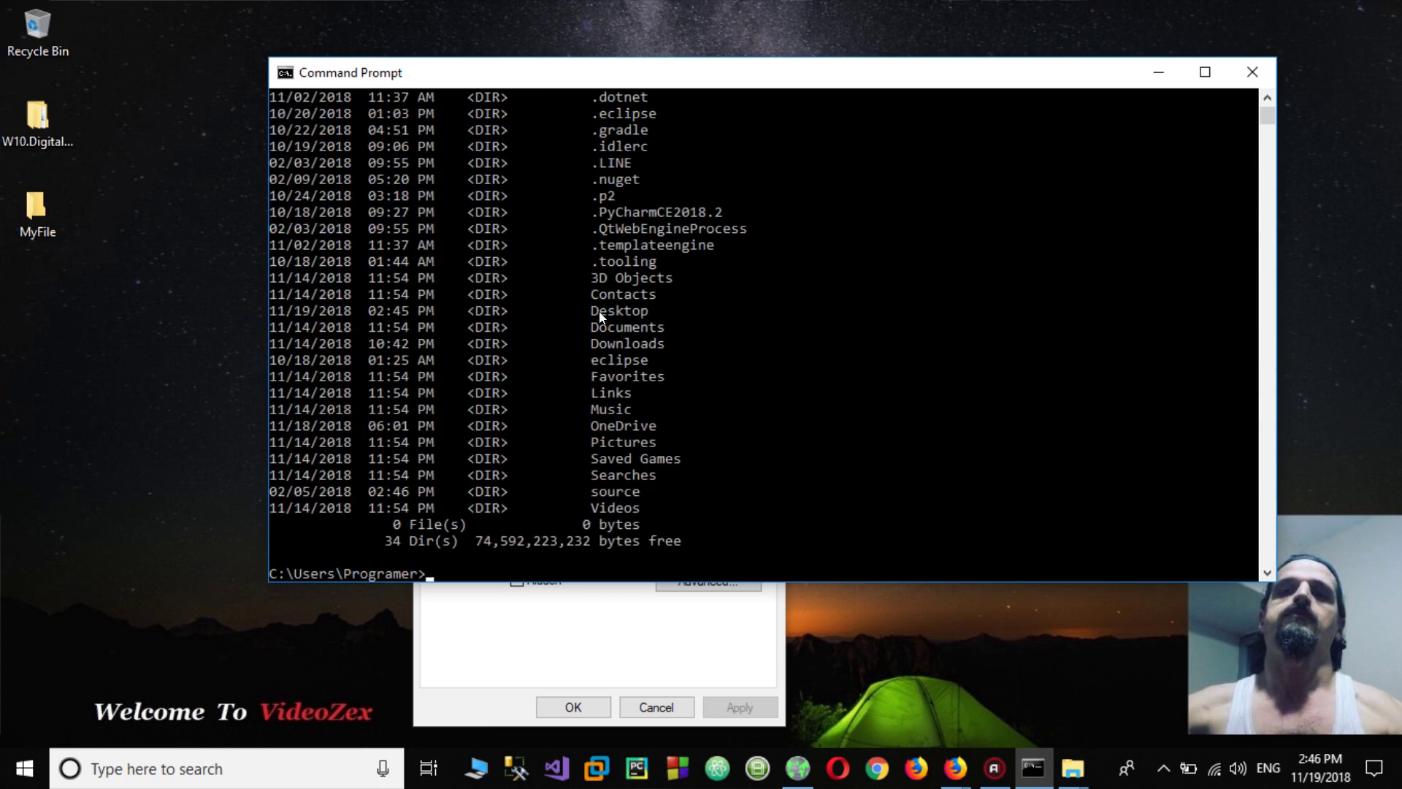
Change to the Desktop directory with cd Desktop and list its contents with dir.
scroll(637, 313, "down", 7)
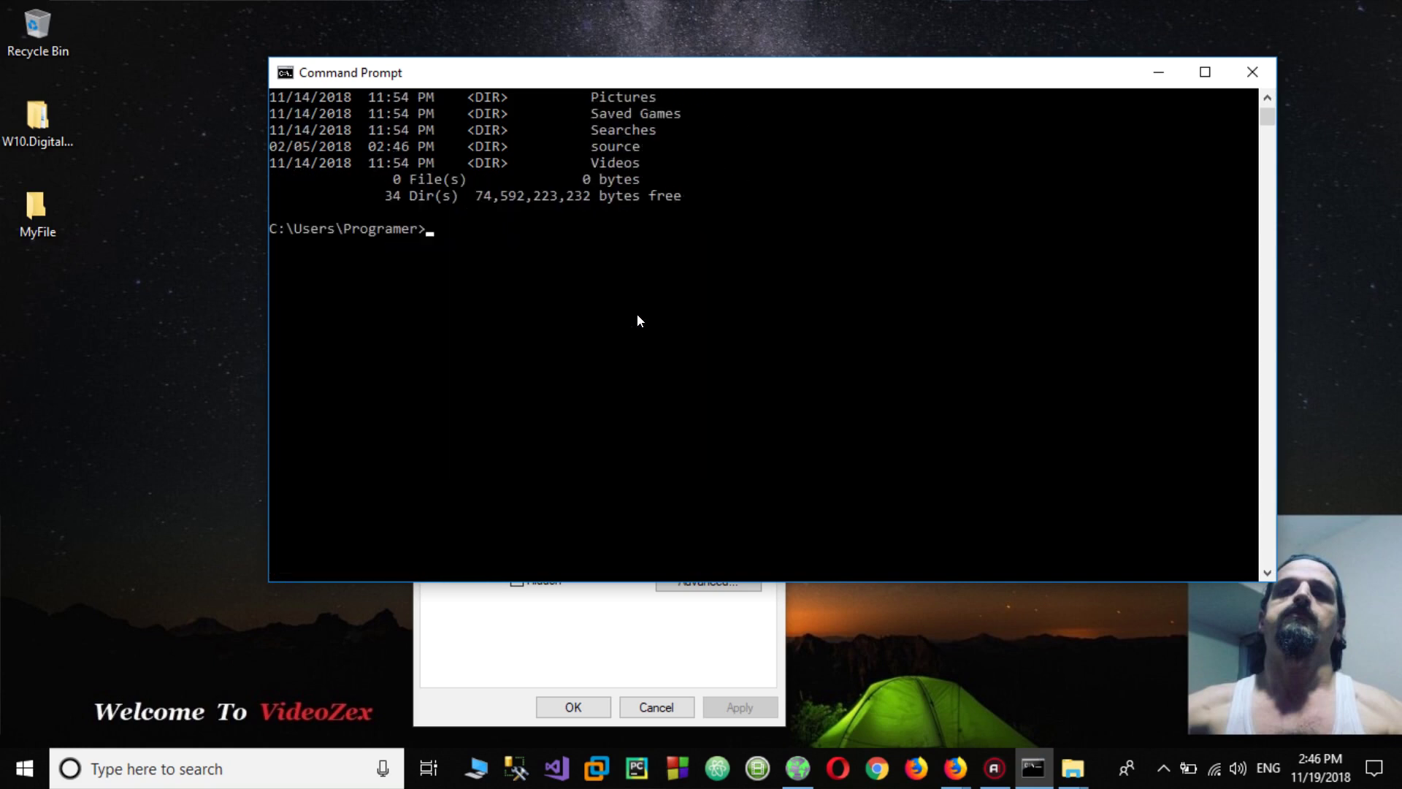
type("cd Desktop")
key("Return")
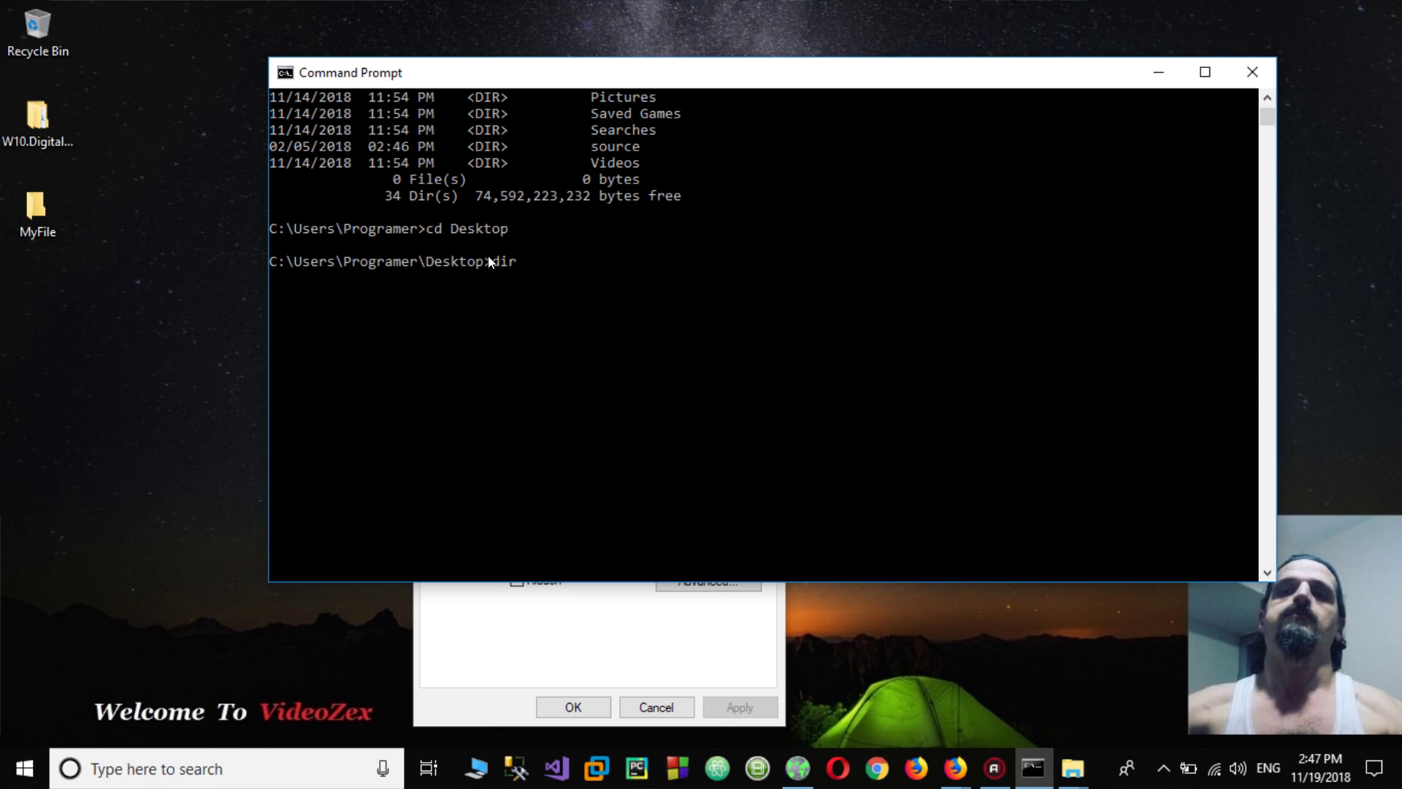
key("Return")
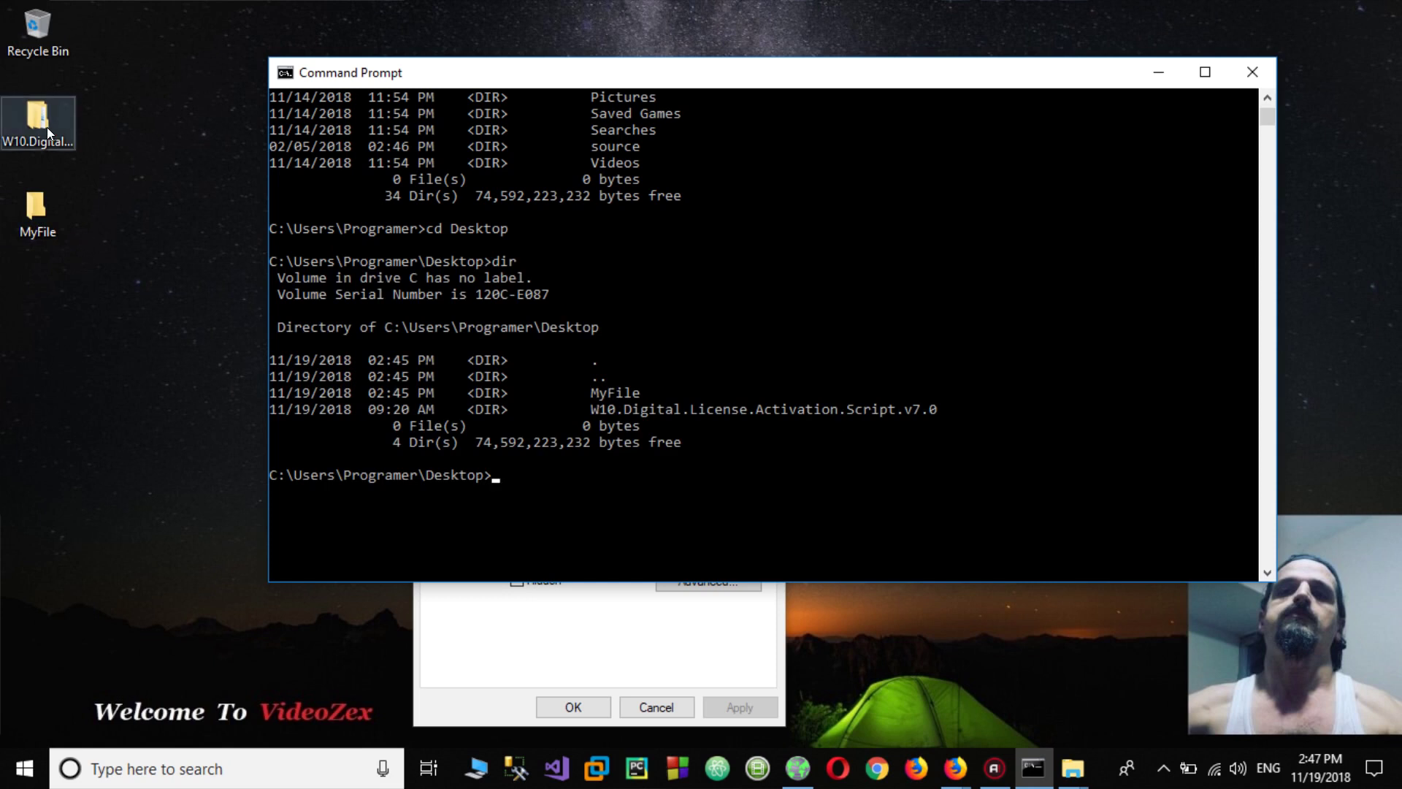
Change to the MyFile directory with cd MyFile and list all its files in wide format with dir /w/a.
scroll(556, 365, "down", 2)
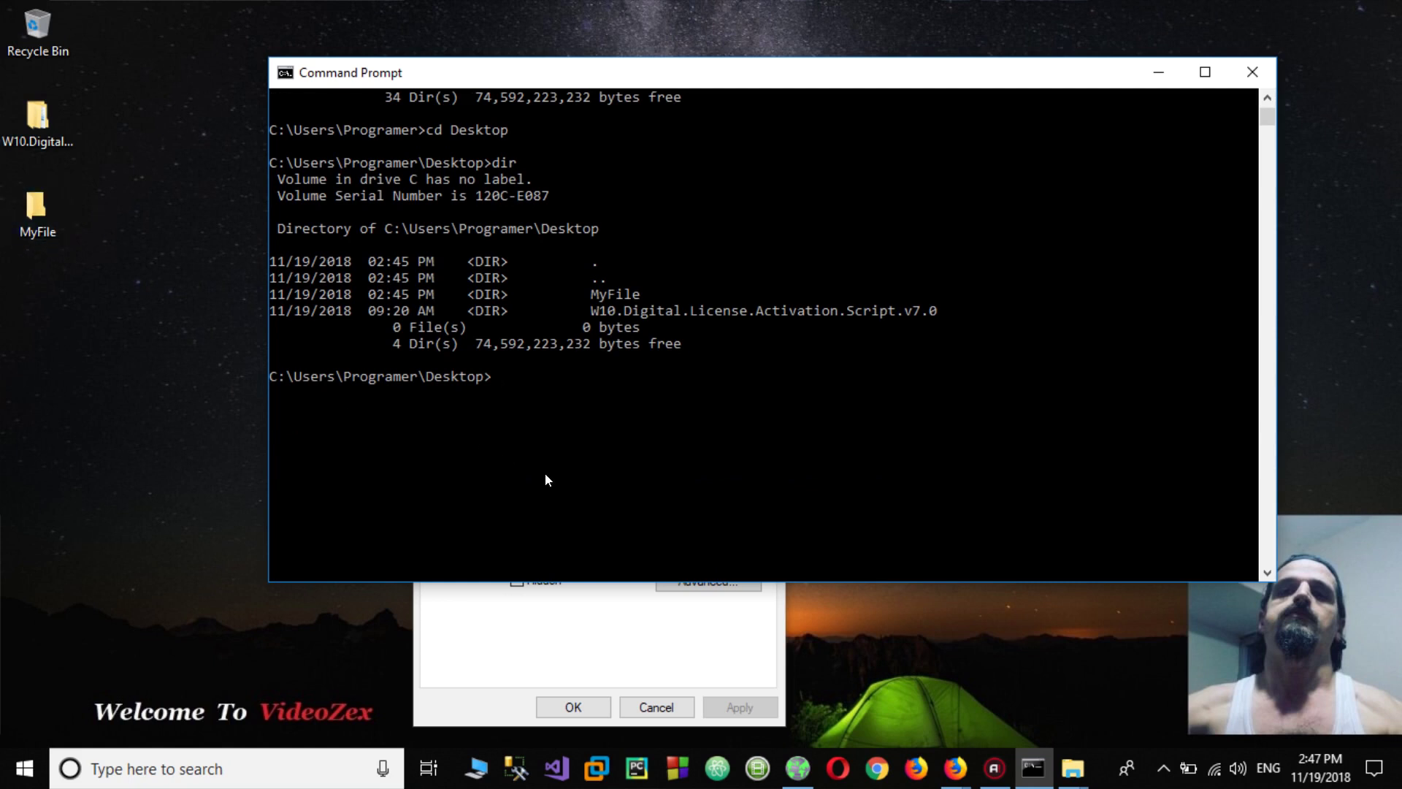
type("cd MyFile")
key("Return")
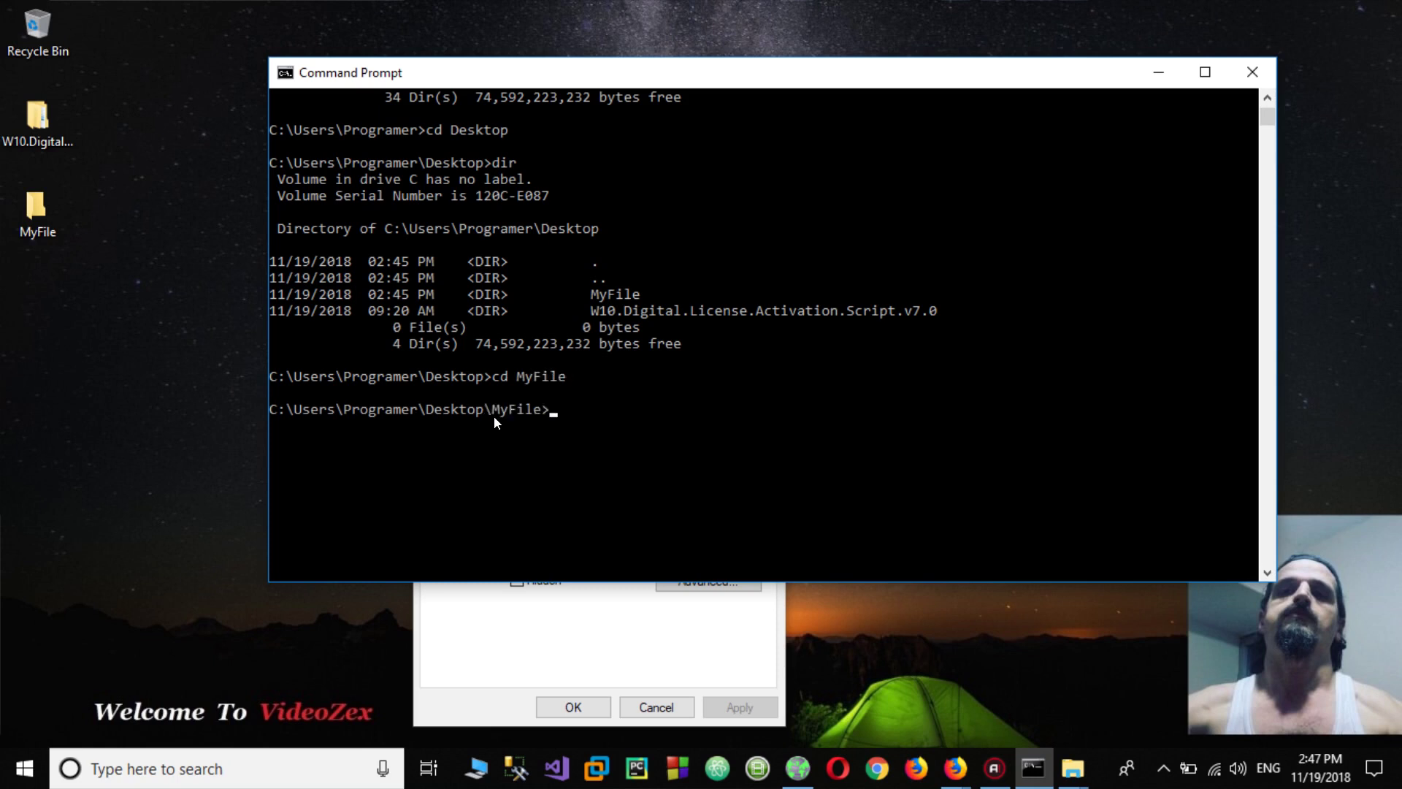
scroll(598, 414, "down", 3)
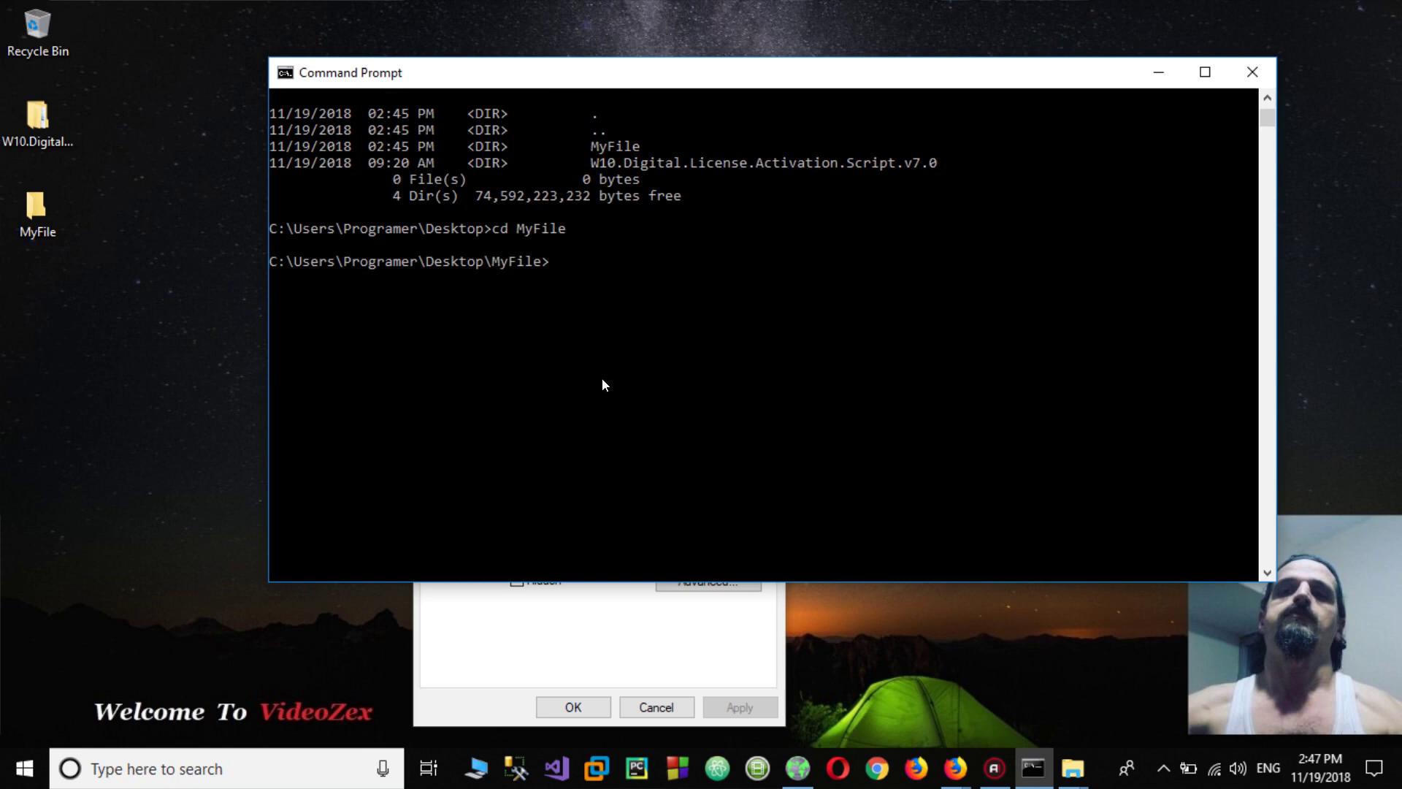
type("dir /w/a")
key("Return")
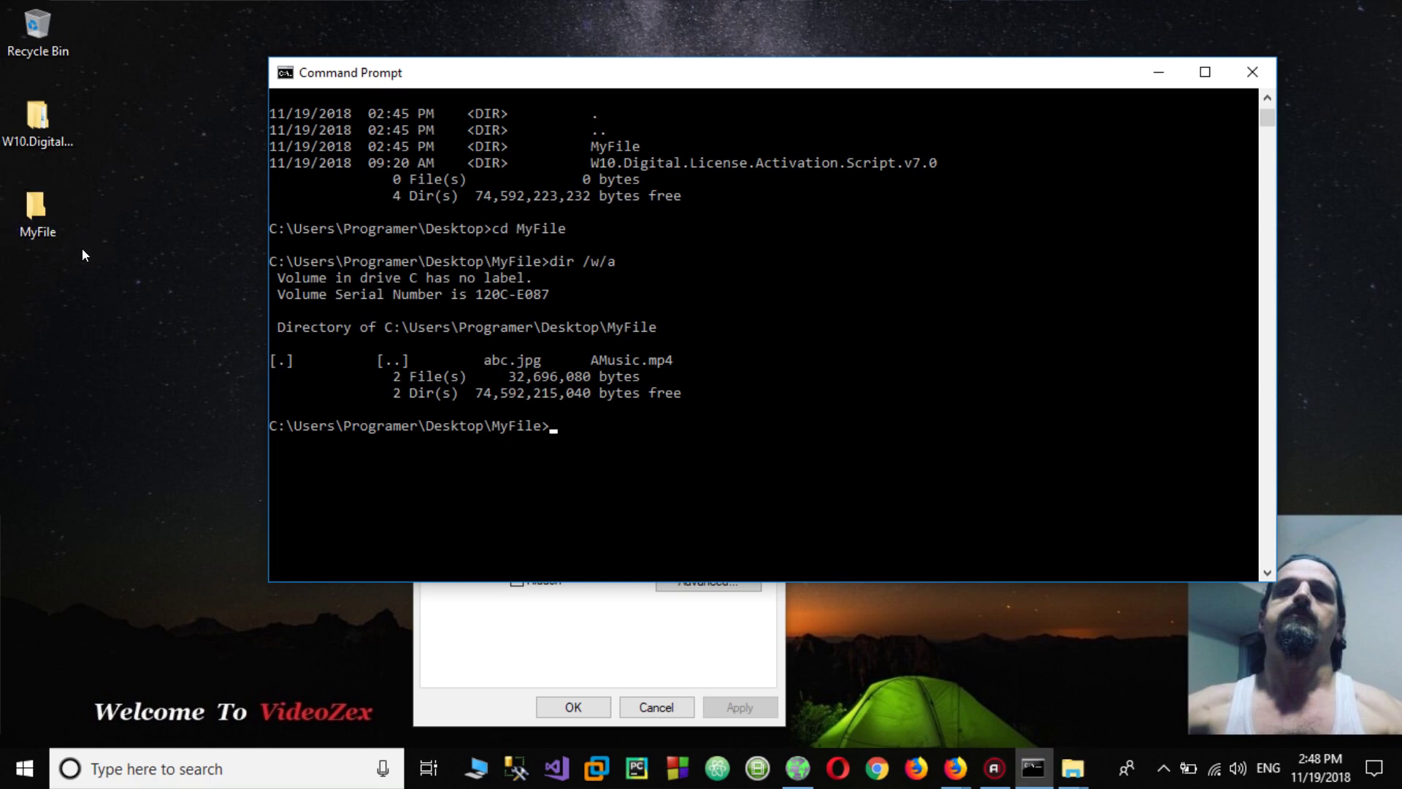
Switch to the MyFile window in File Explorer and compress AMusic.mp4 into a zipped folder named AMusic.zip.
mouse_move(1077, 763)
left_click(1088, 706)
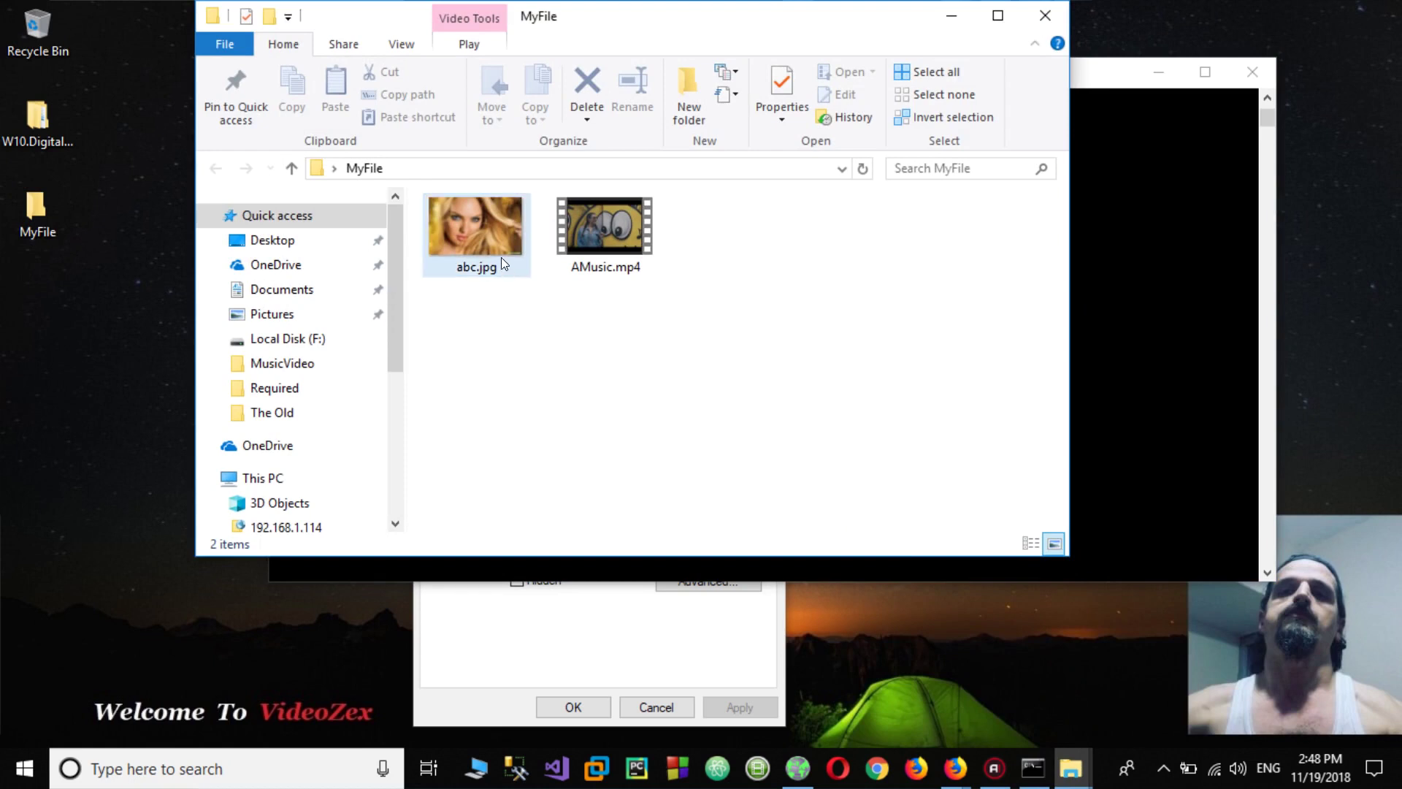
left_click_drag(627, 29, 618, 112)
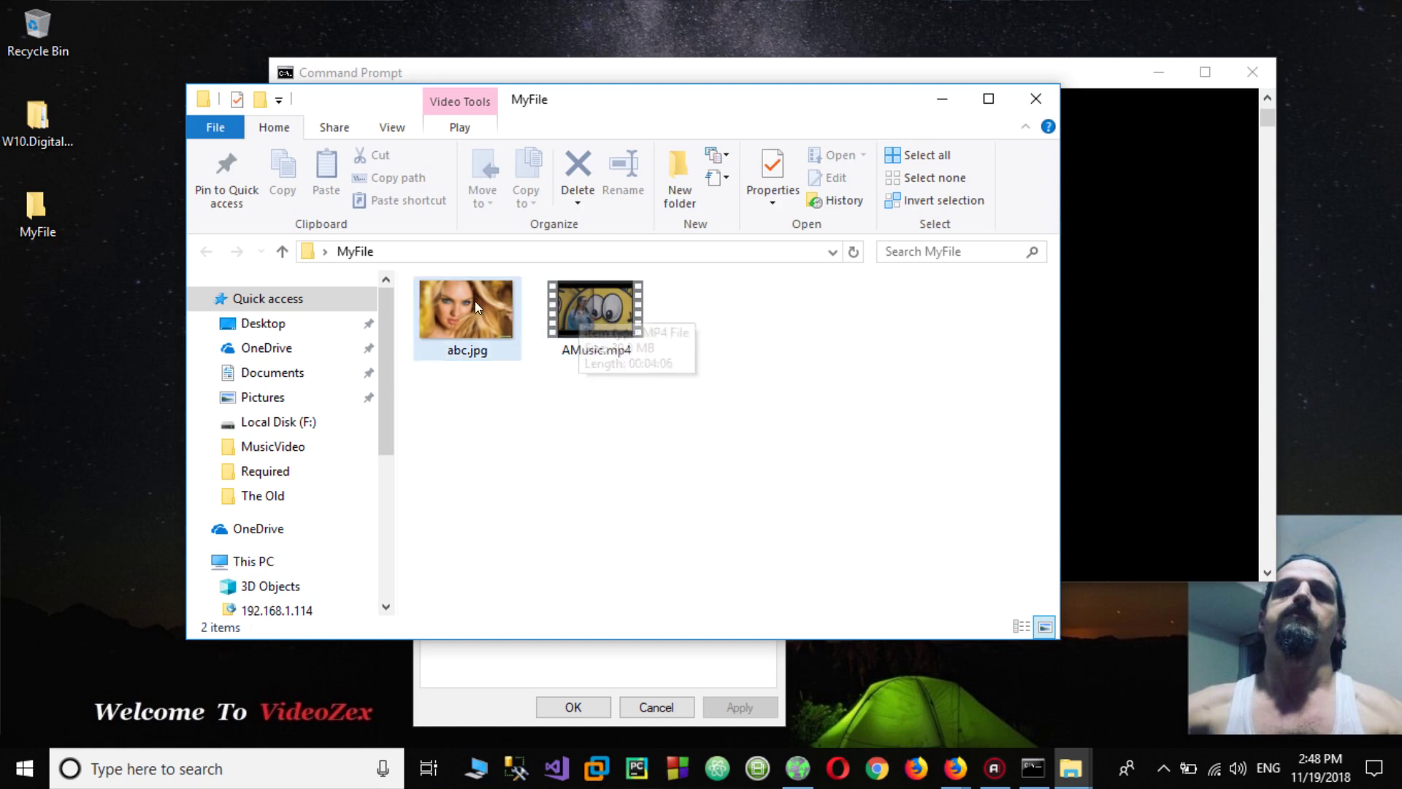
left_click(578, 296)
right_click(578, 297)
mouse_move(645, 574)
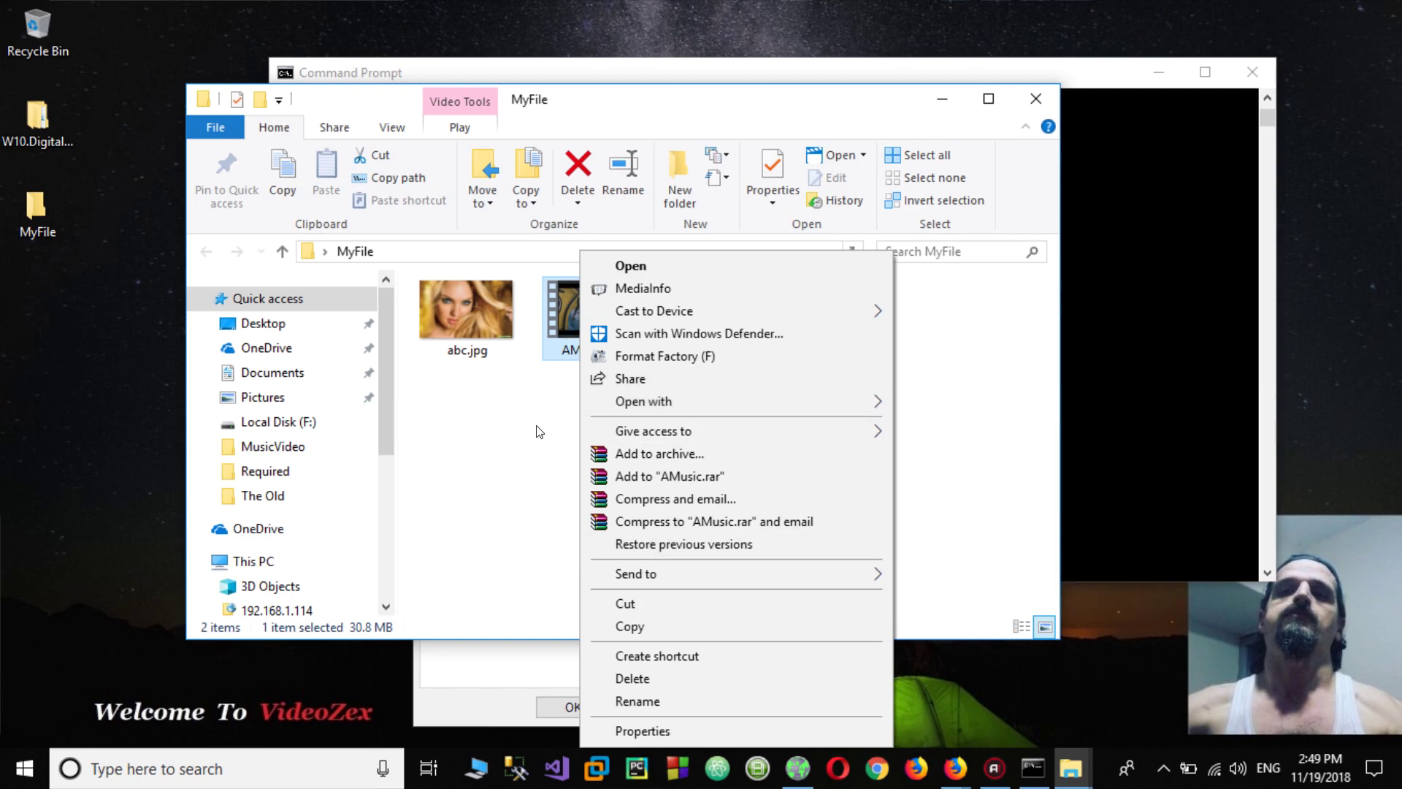
left_click(580, 317)
right_click(580, 308)
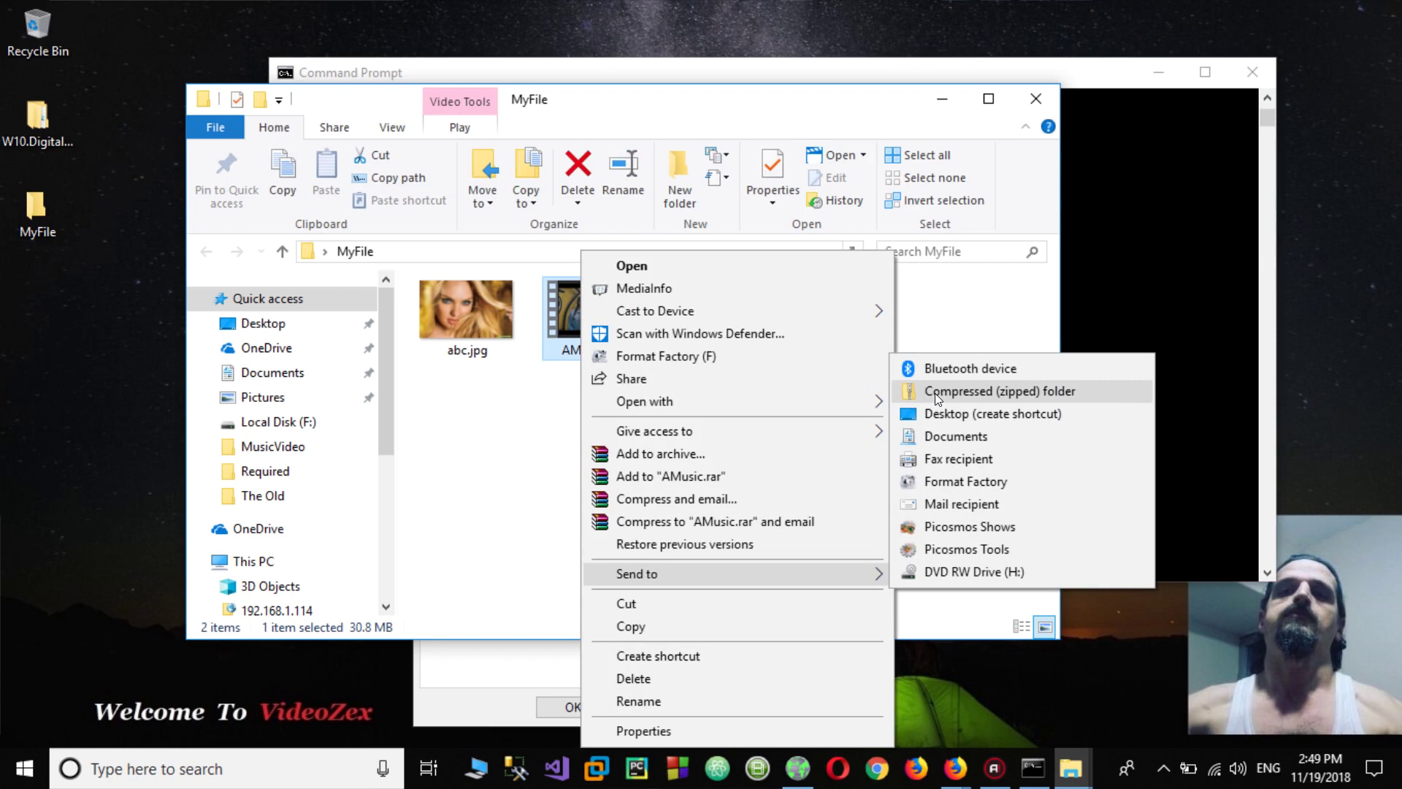
left_click(936, 392)
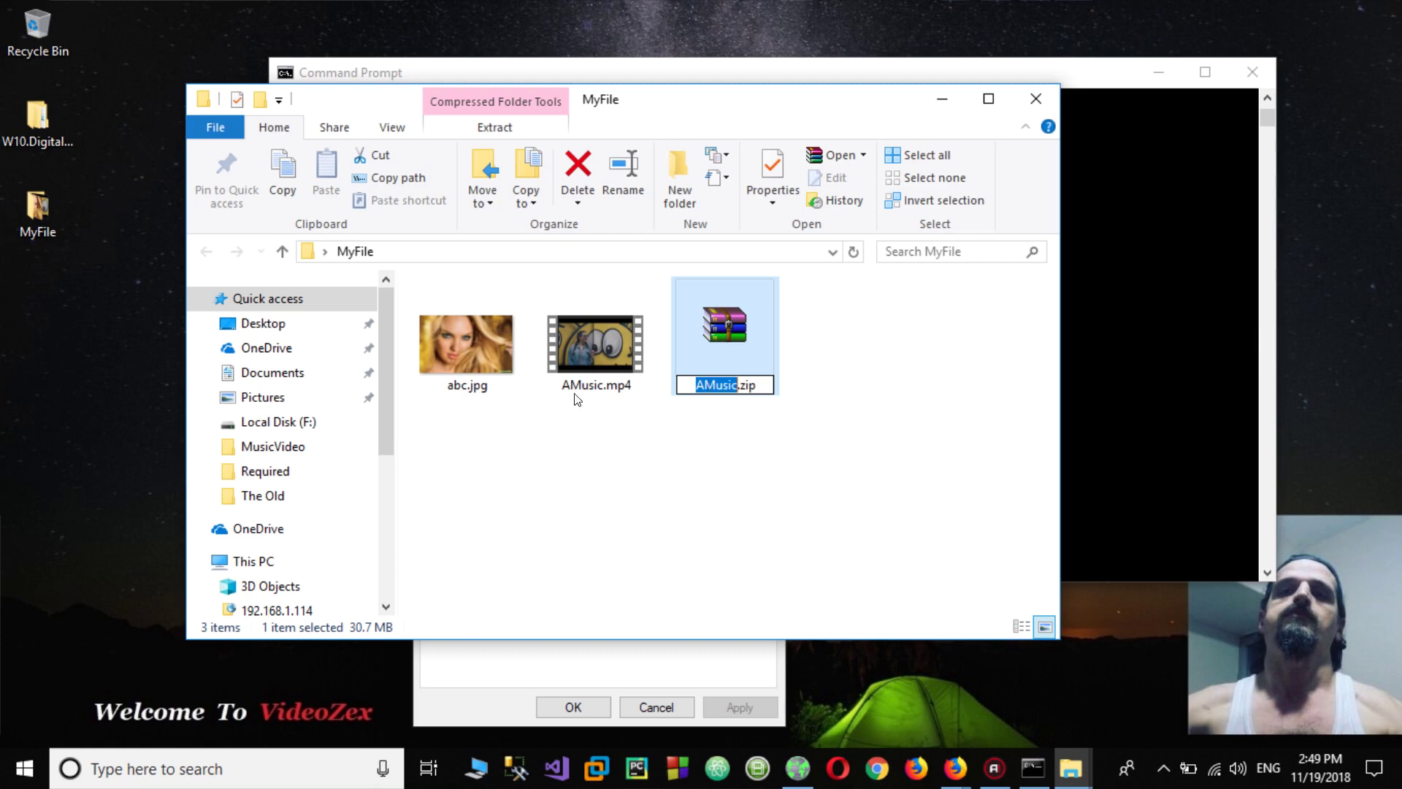
key("Return")
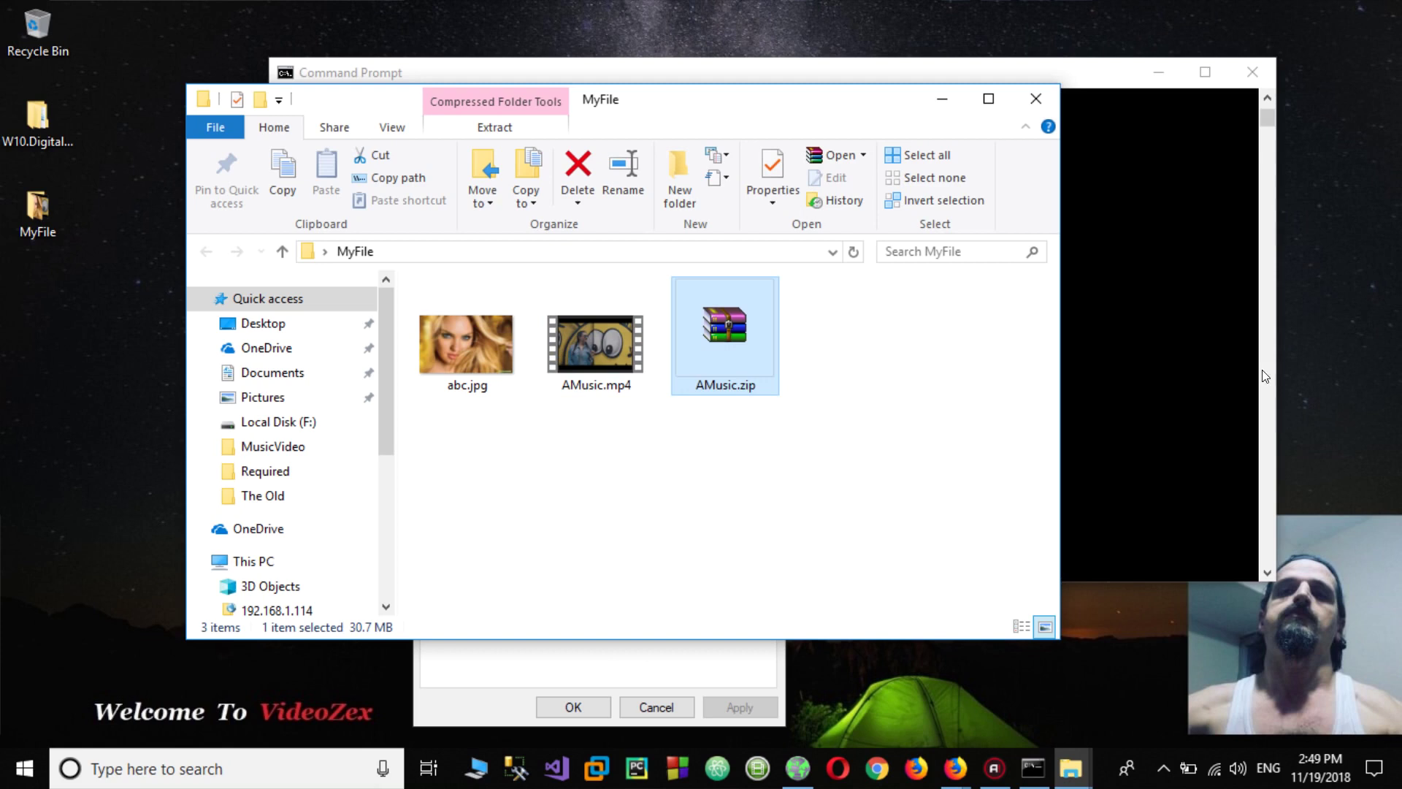
Return to the Command Prompt and list the MyFile contents again with dir /w/a.
left_click(1153, 361)
left_click(555, 430)
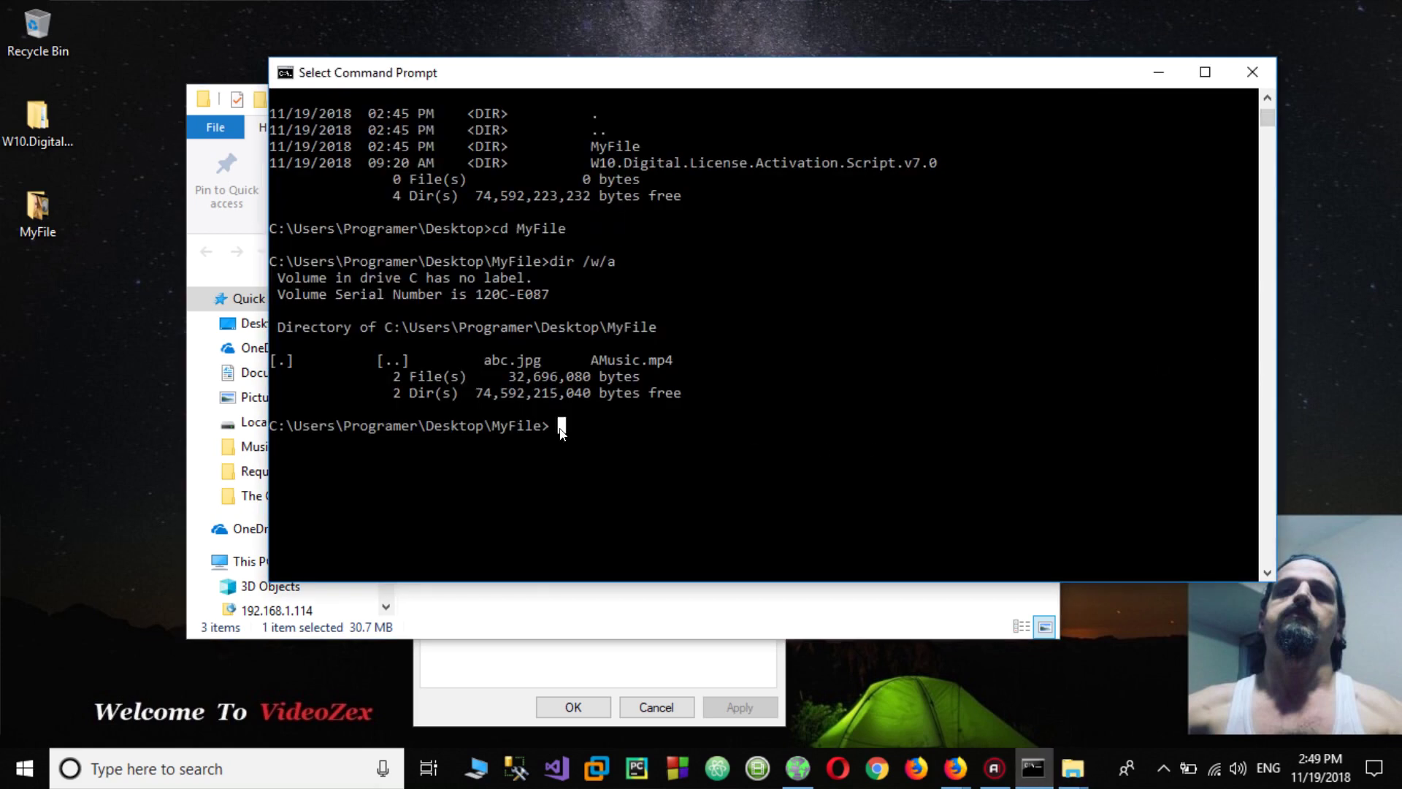
type("dir /w/a")
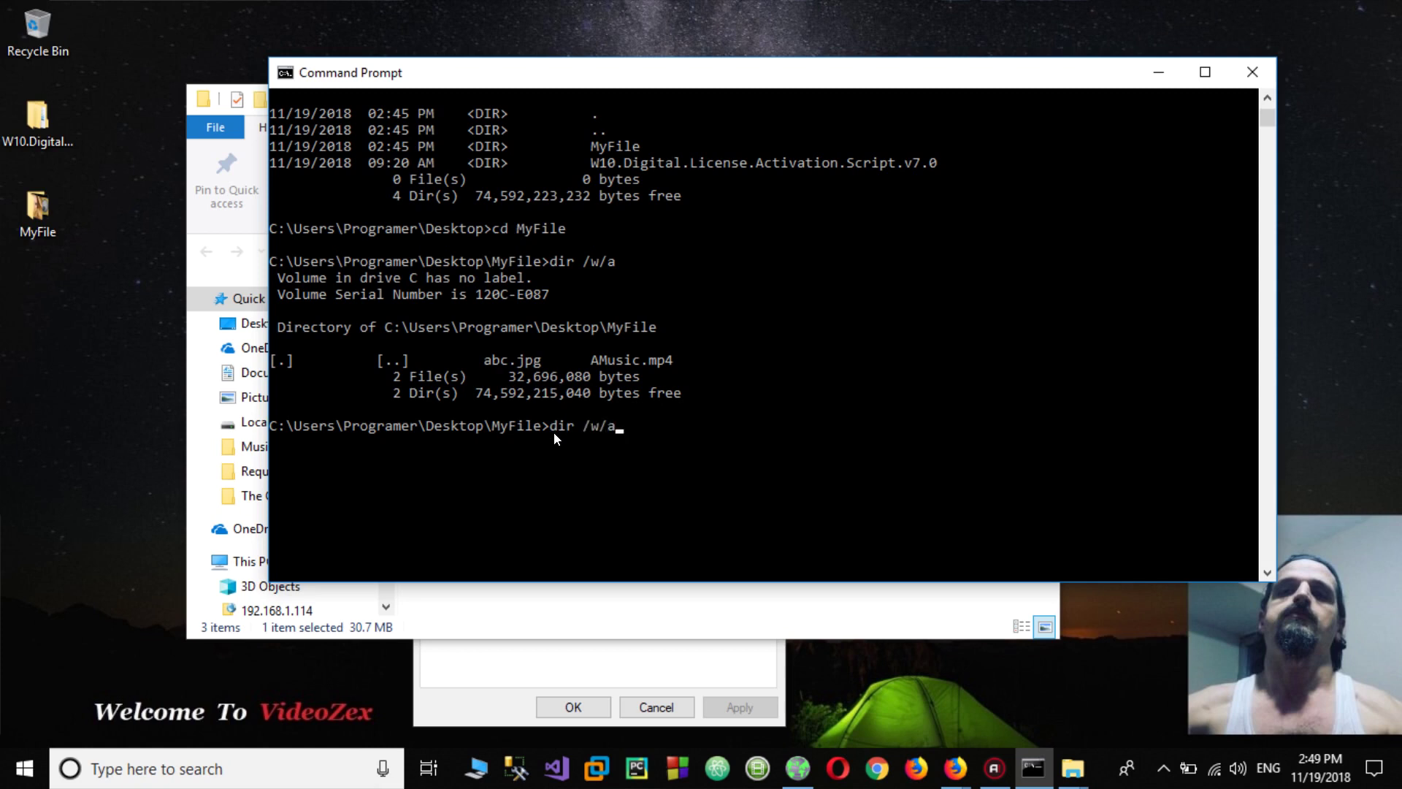
key("Return")
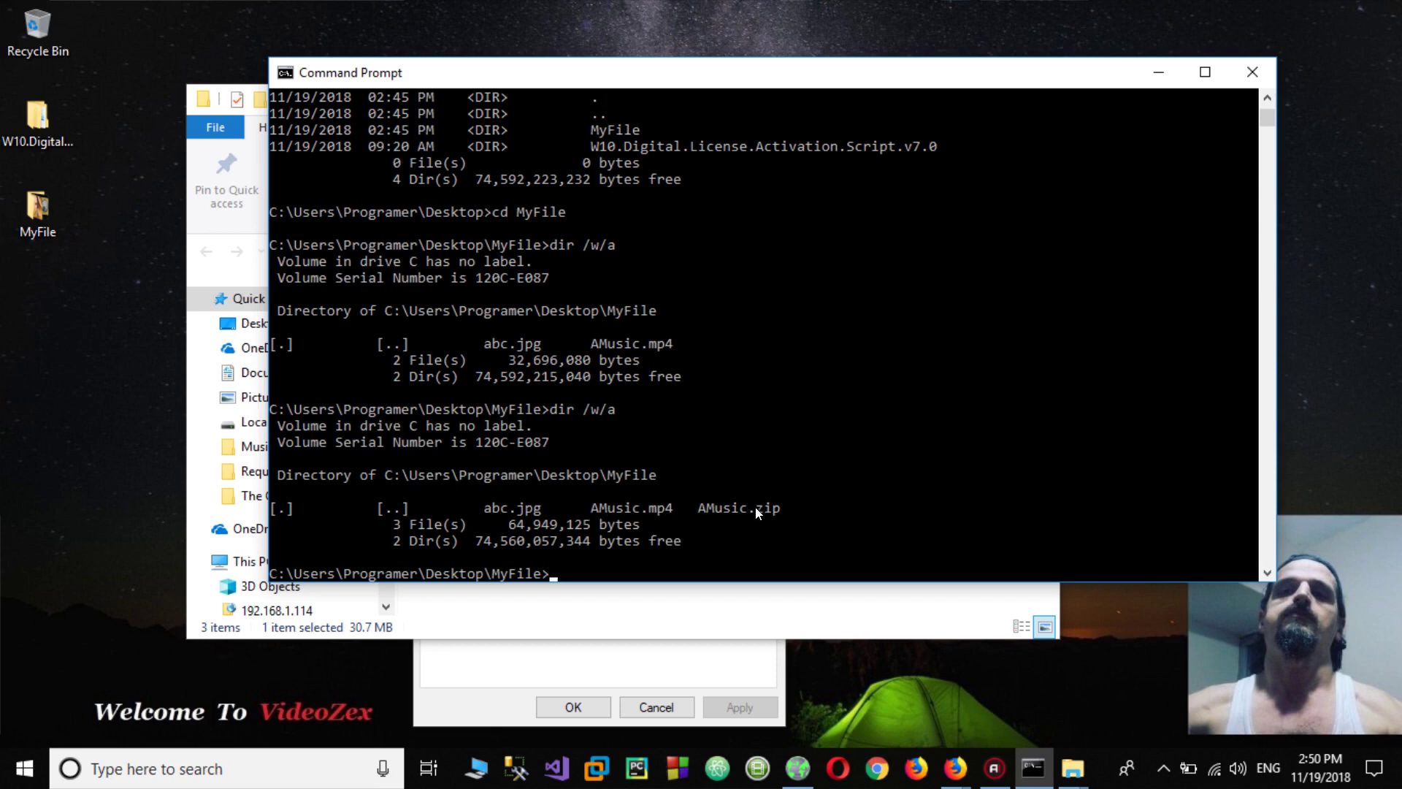
scroll(812, 427, "down", 6)
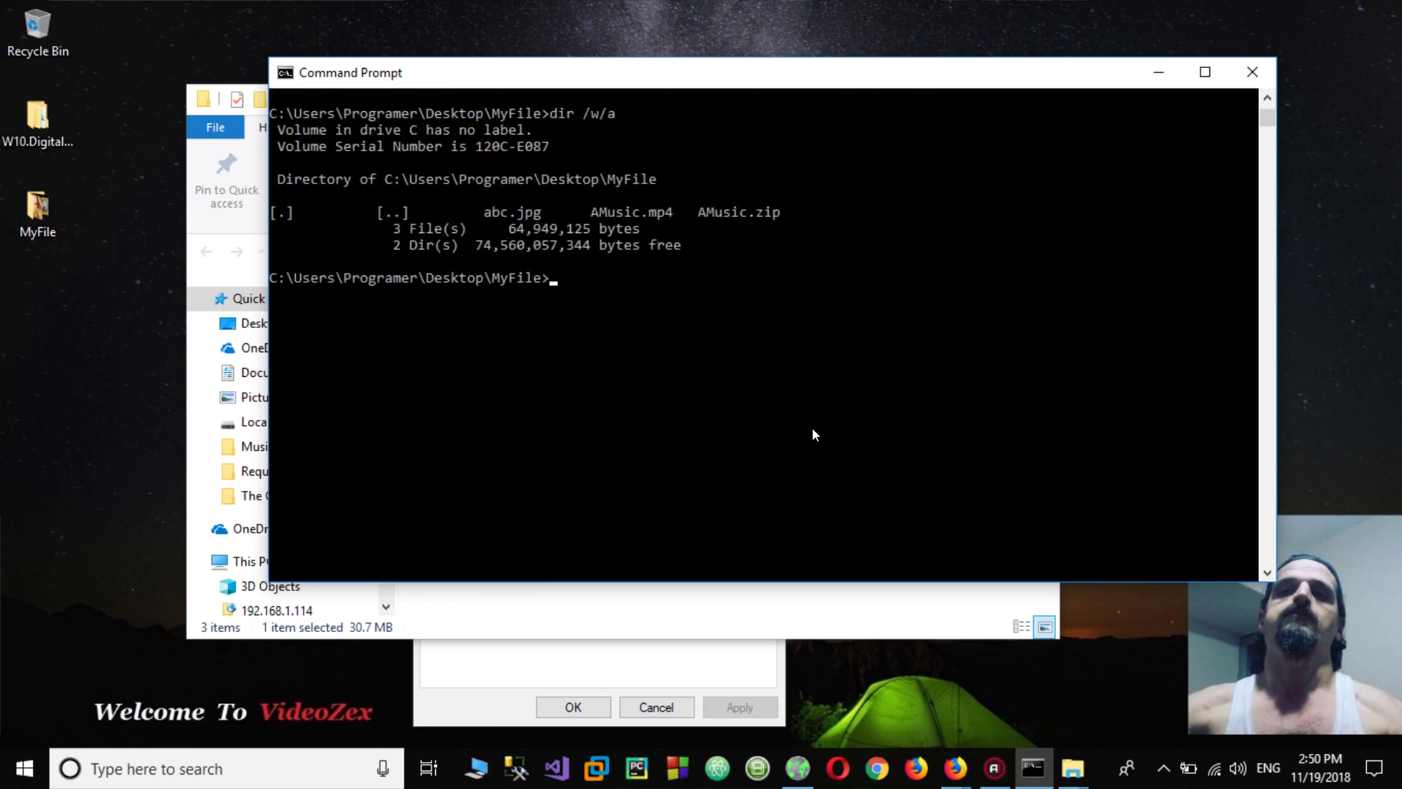
Switch to the MyFile window in File Explorer and check the size and details of abc.jpg.
left_click(603, 621)
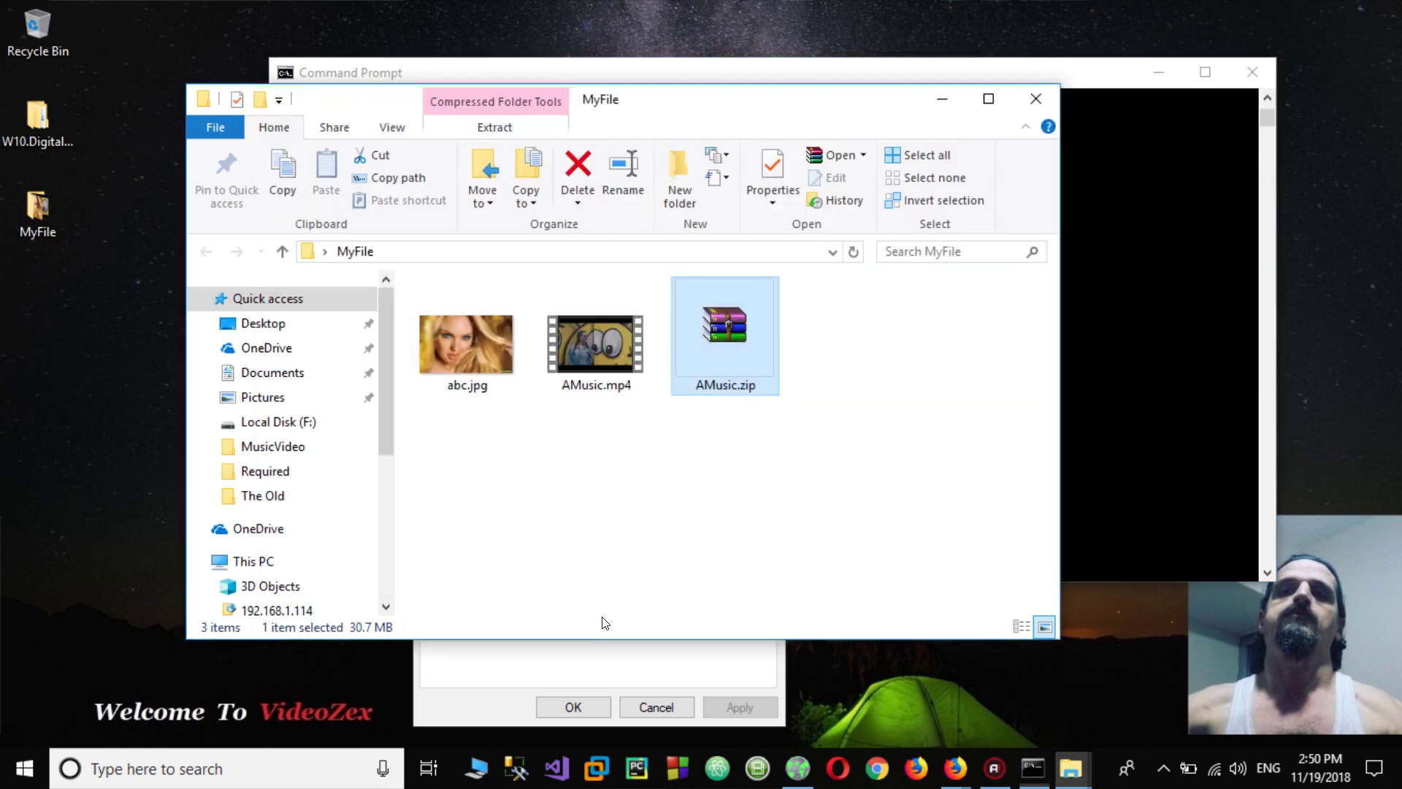
left_click(463, 355)
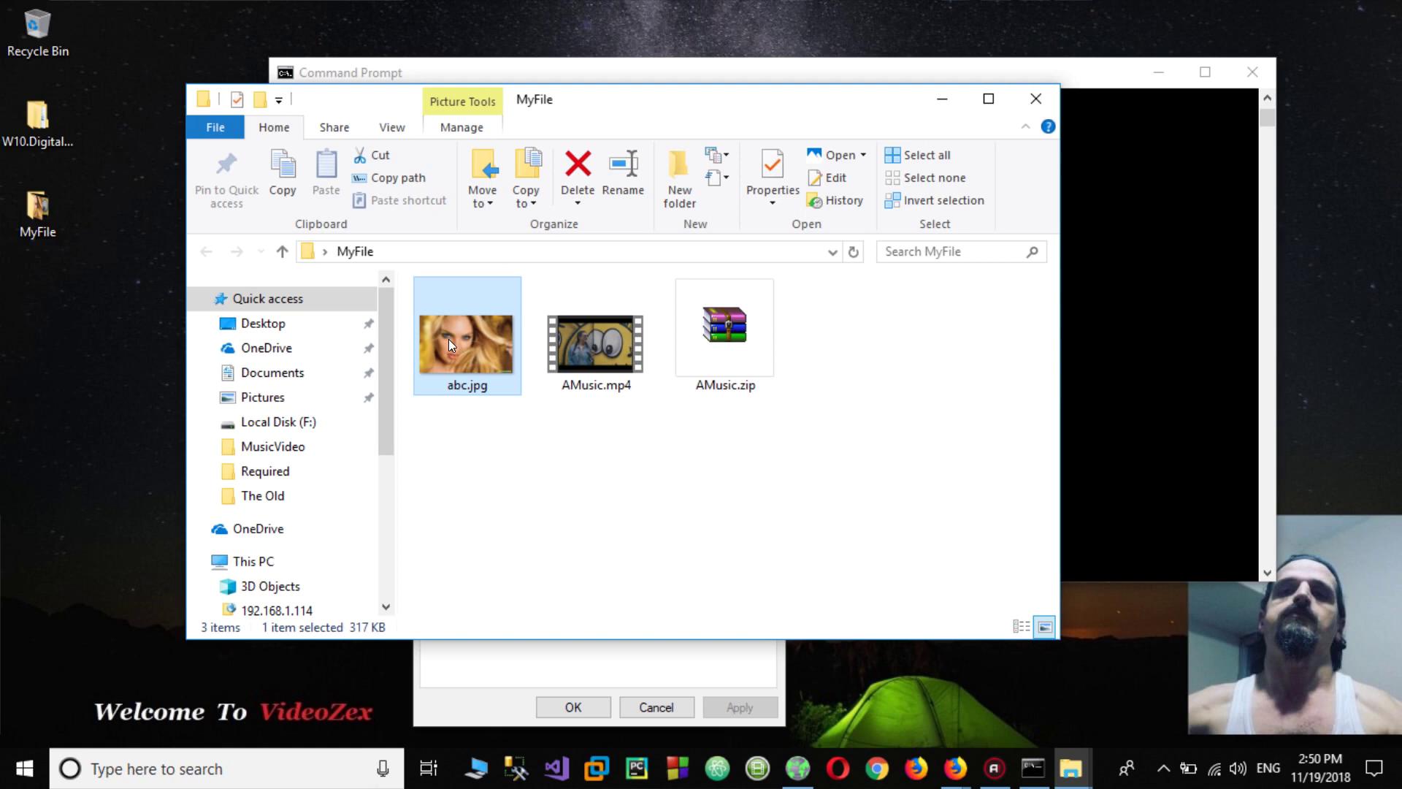
mouse_move(448, 339)
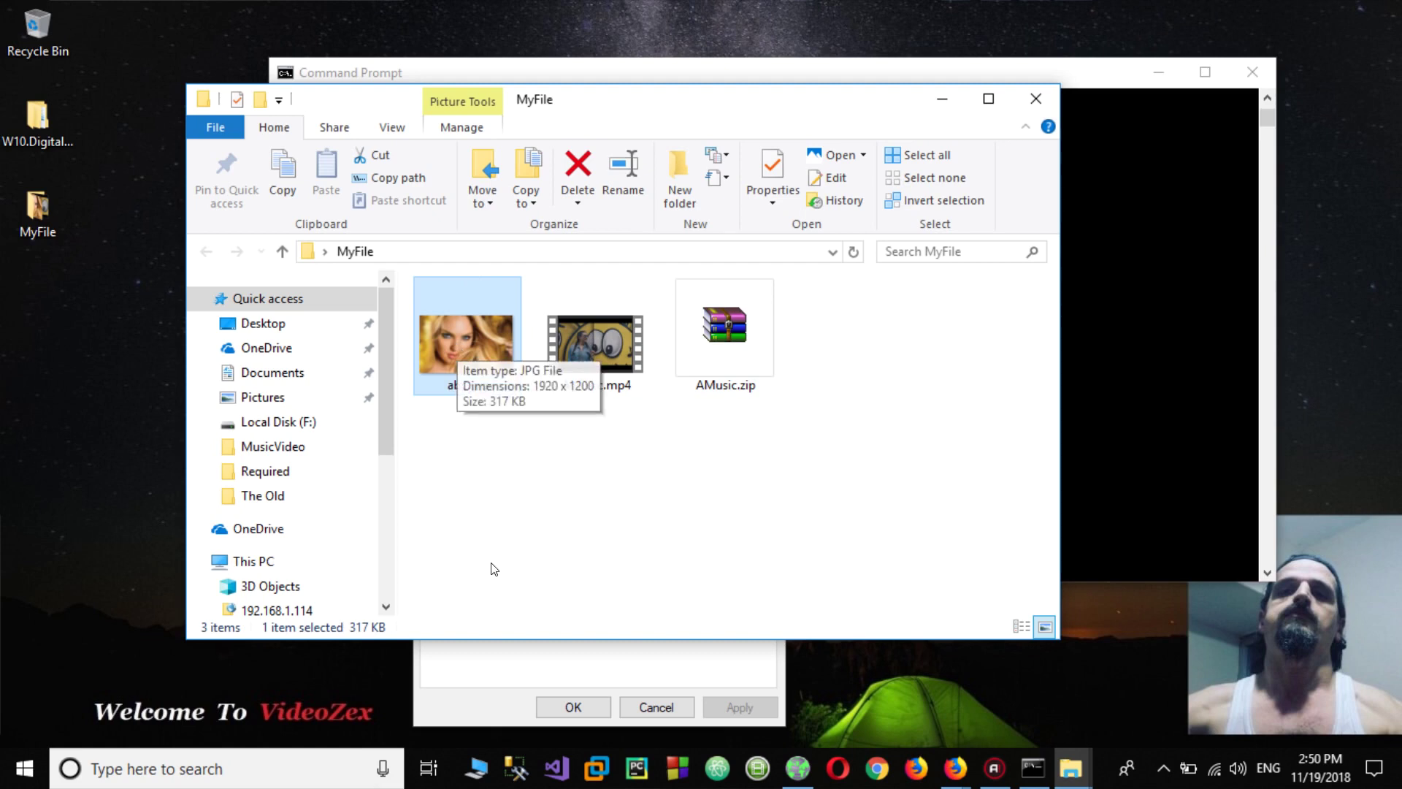
Return to the Command Prompt and append AMusic.zip to abc.jpg with a binary copy command, copy /b.
left_click(1123, 455)
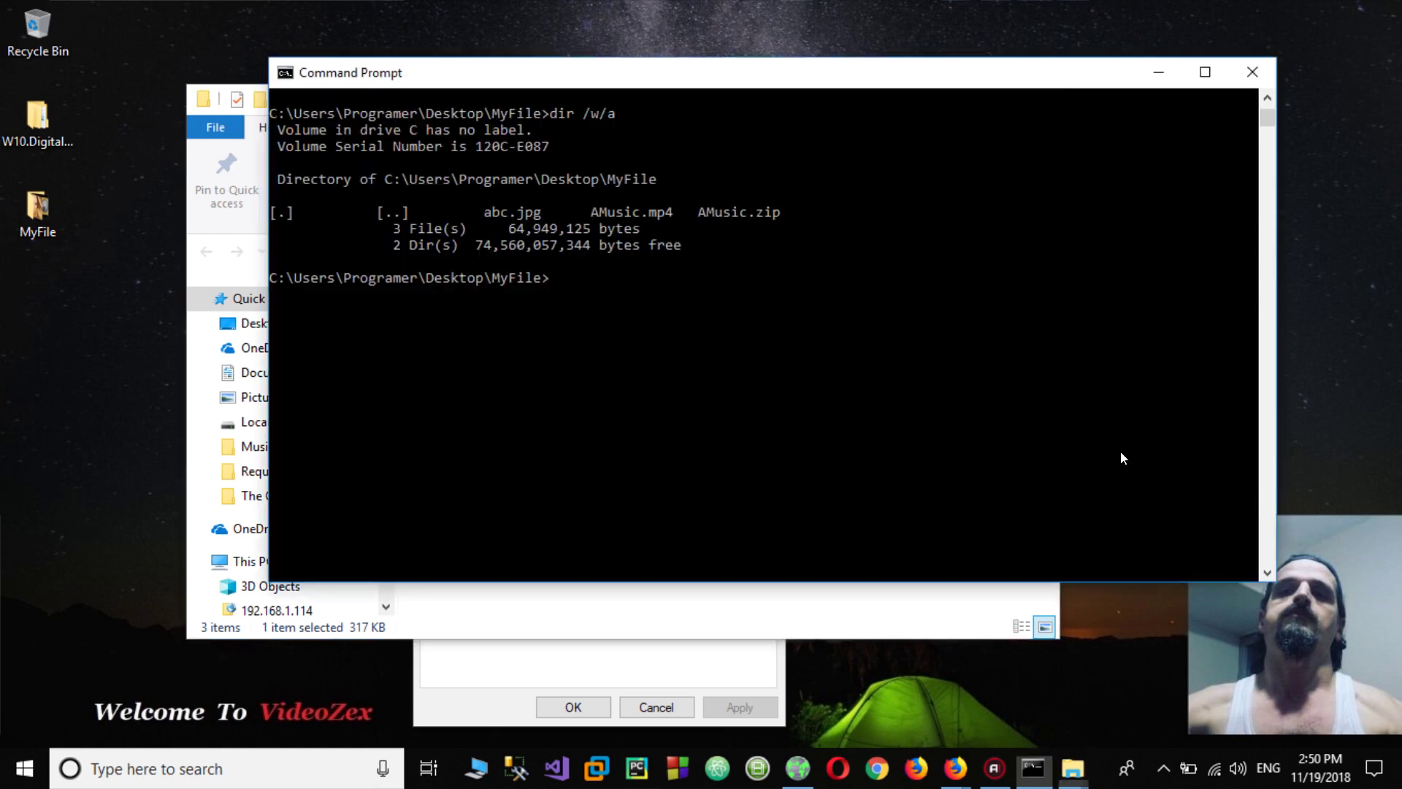
left_click(554, 285)
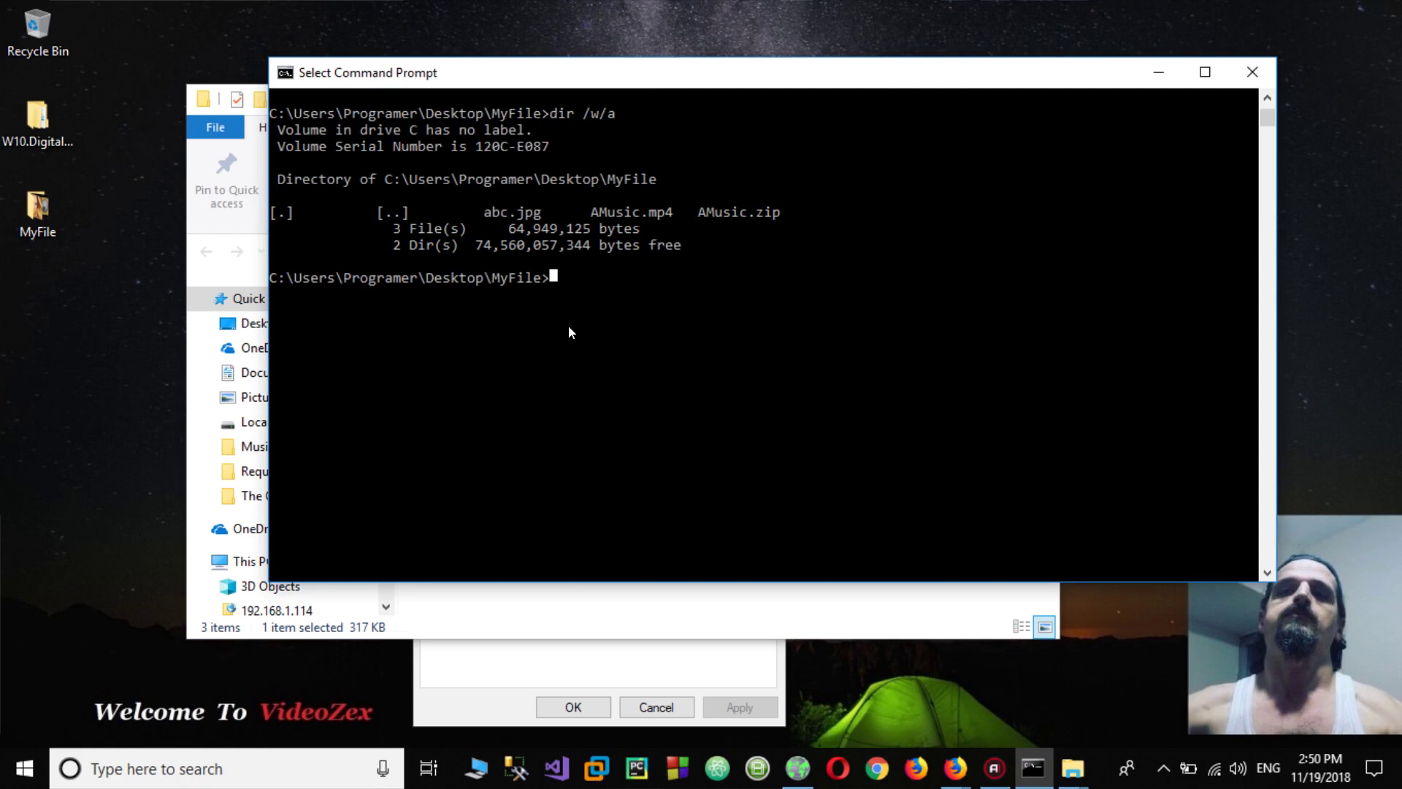
type("copy")
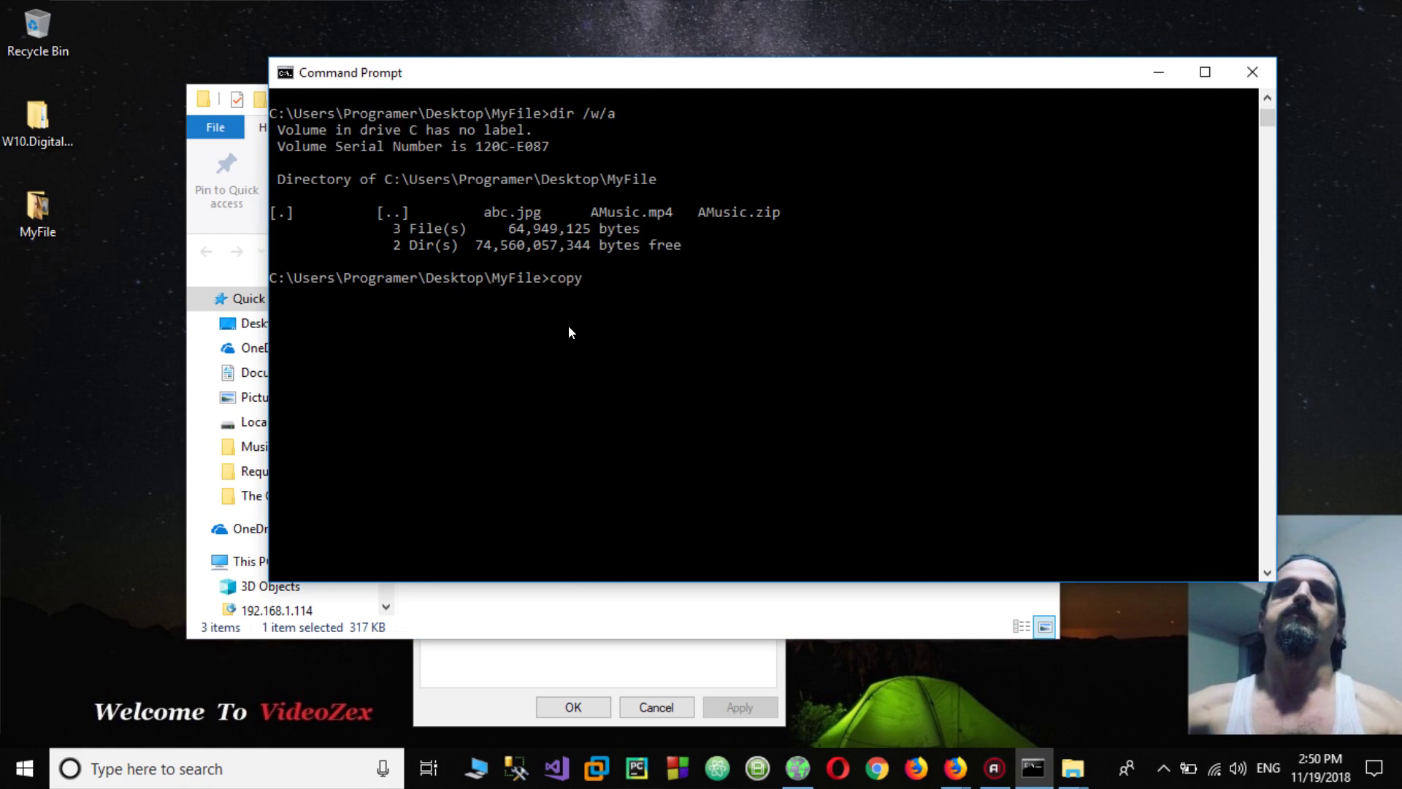
type(" /b")
type("abc.jp")
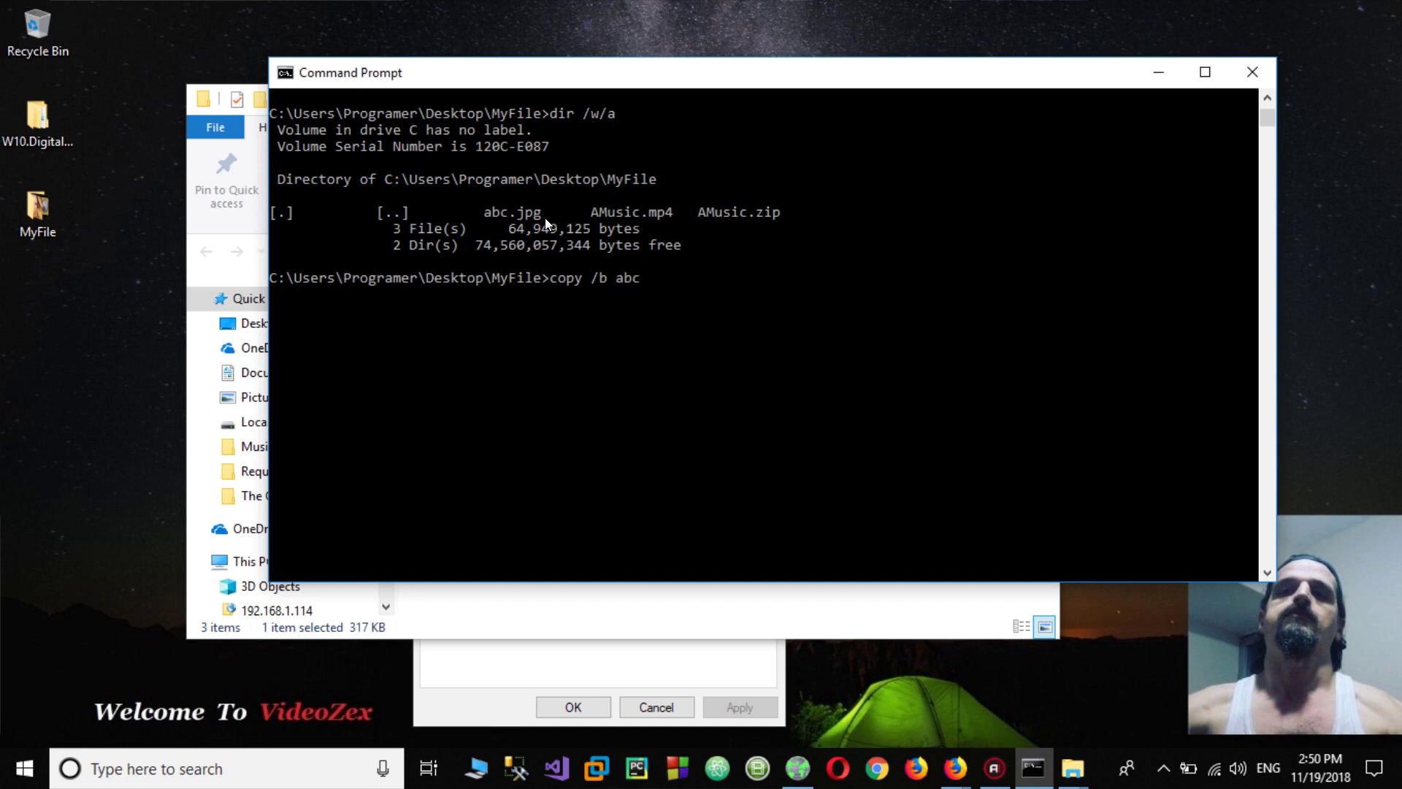
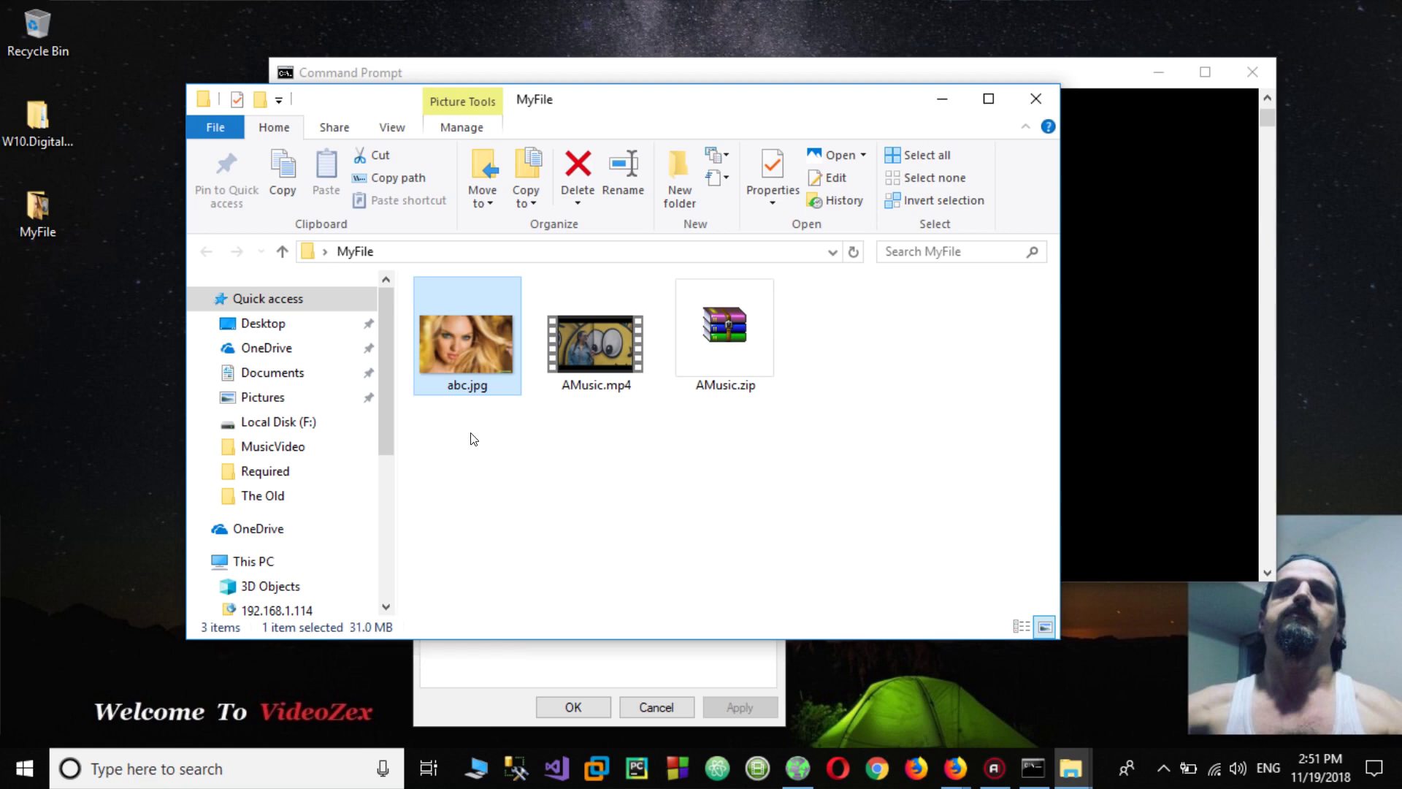
Compare the file sizes of AMusic.zip and abc.jpg in the MyFile folder.
left_click(719, 364)
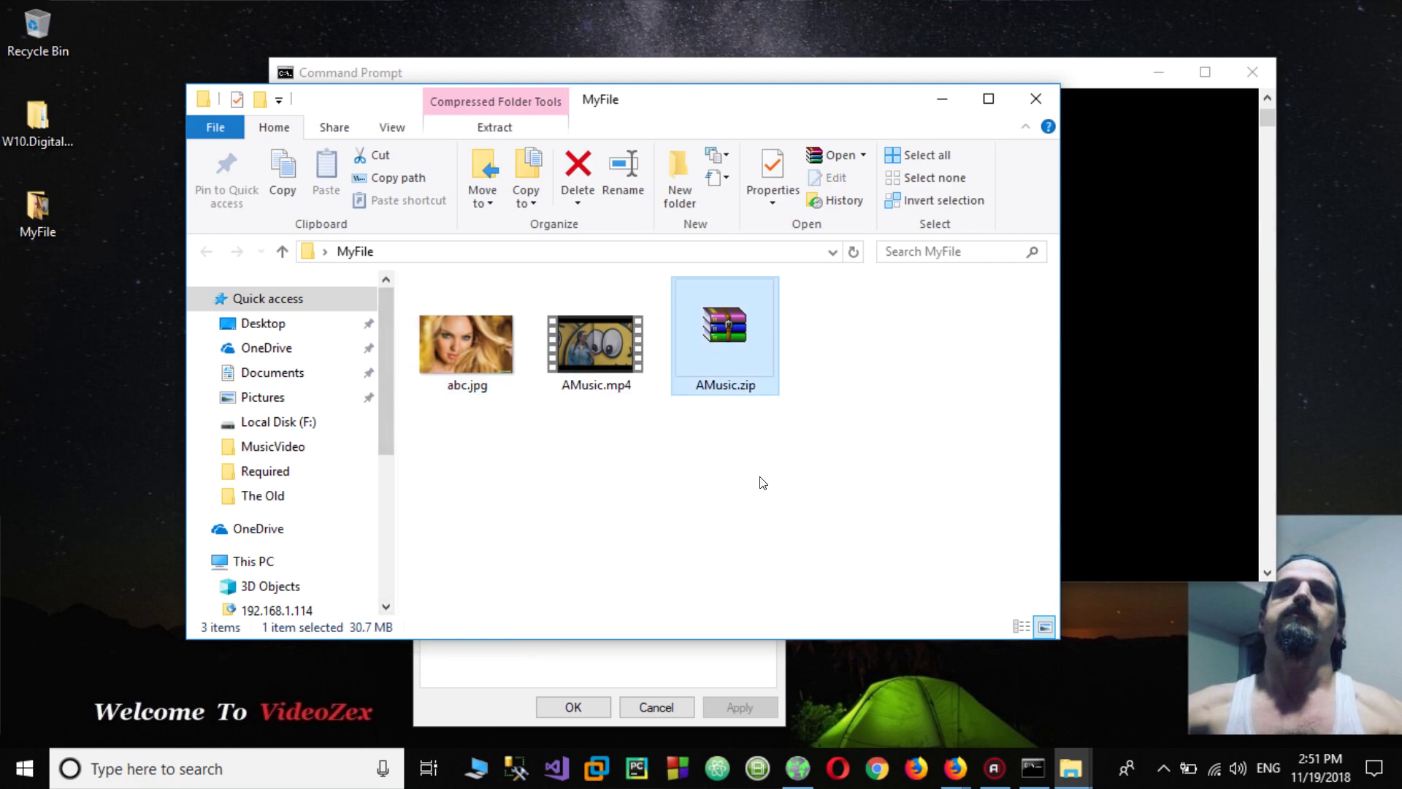
left_click(458, 368)
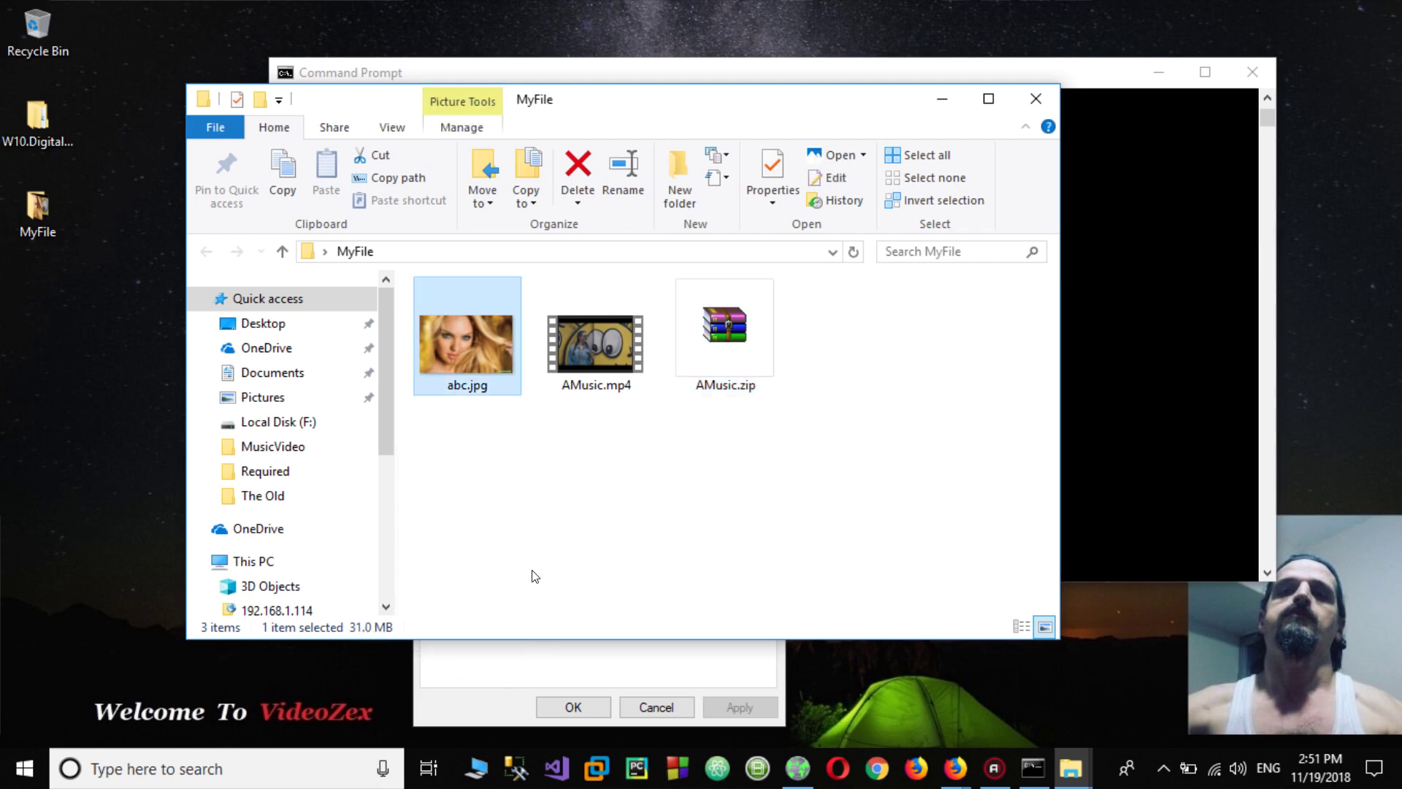
left_click(567, 490)
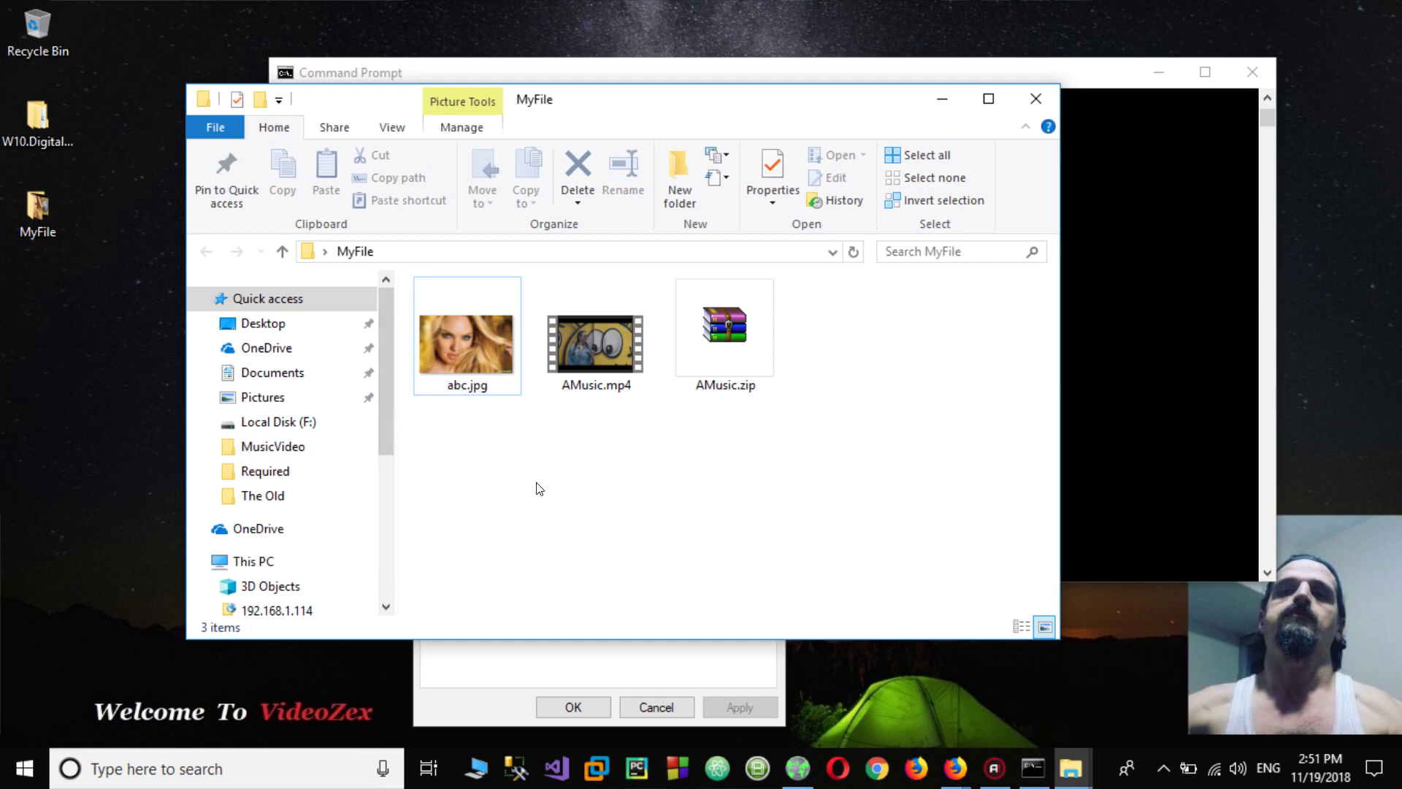
Open abc.jpg in Photos to check that the picture still displays, and close the viewer.
right_click(454, 341)
left_click(507, 92)
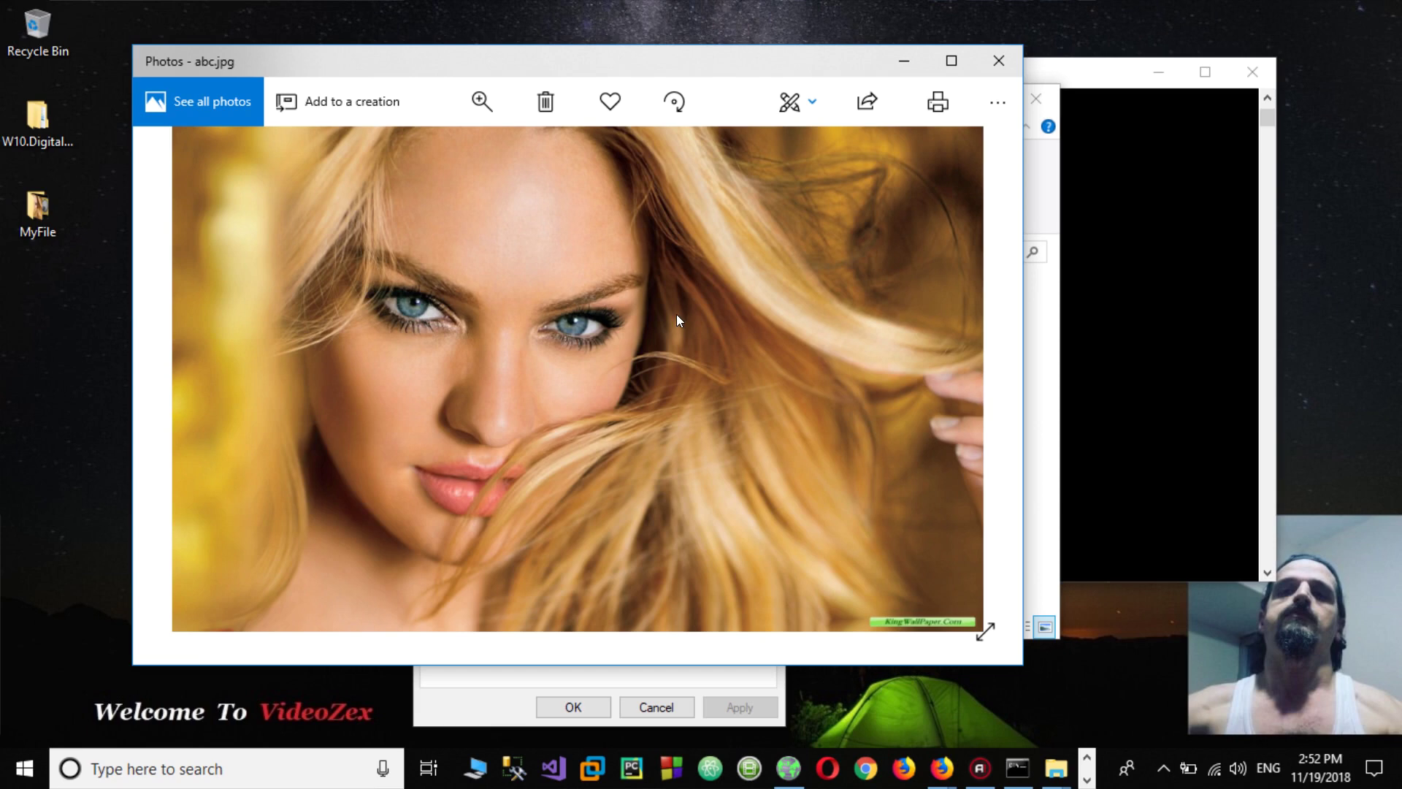
left_click(999, 60)
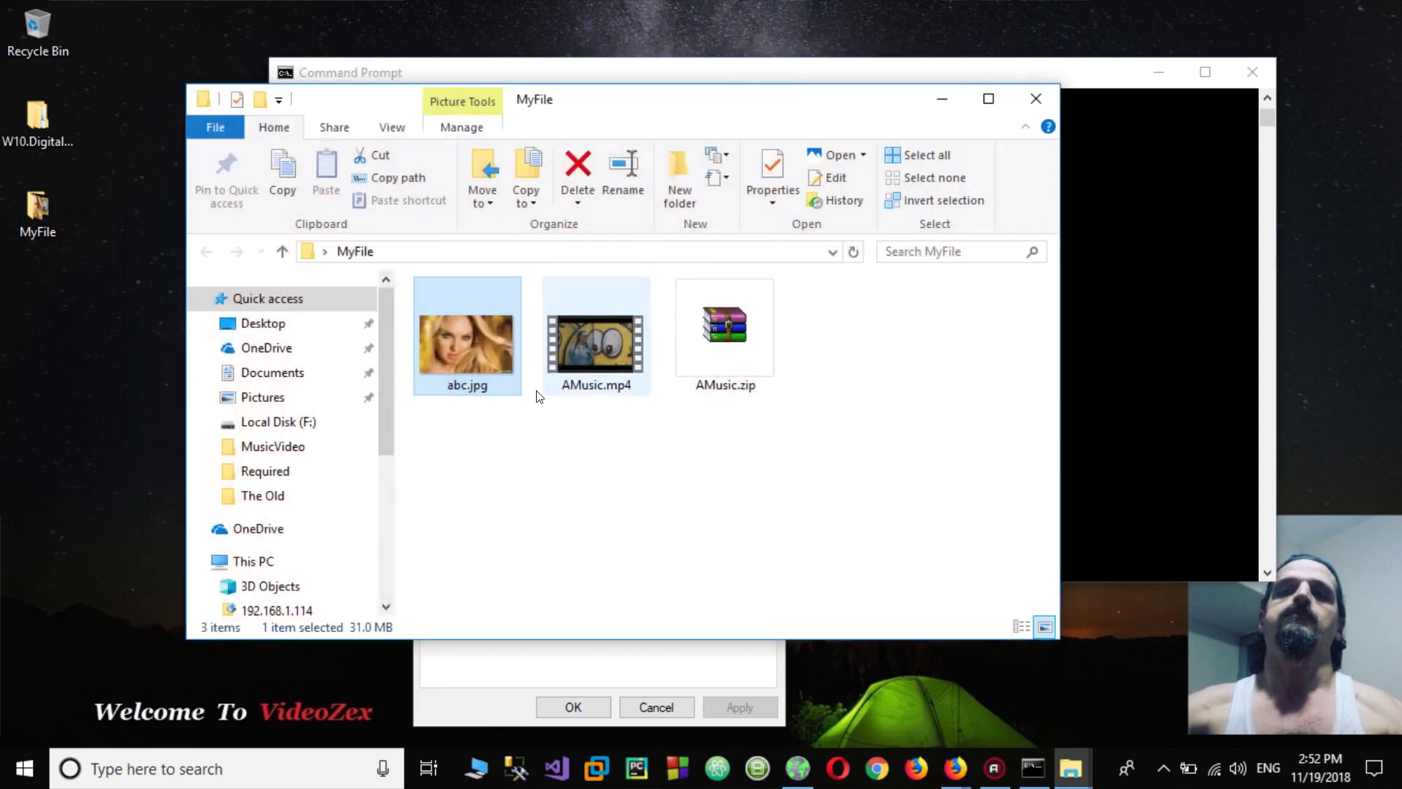
Open abc.jpg from the MyFile folder with WinRAR to inspect the archive hidden inside the picture.
right_click(462, 336)
mouse_move(489, 400)
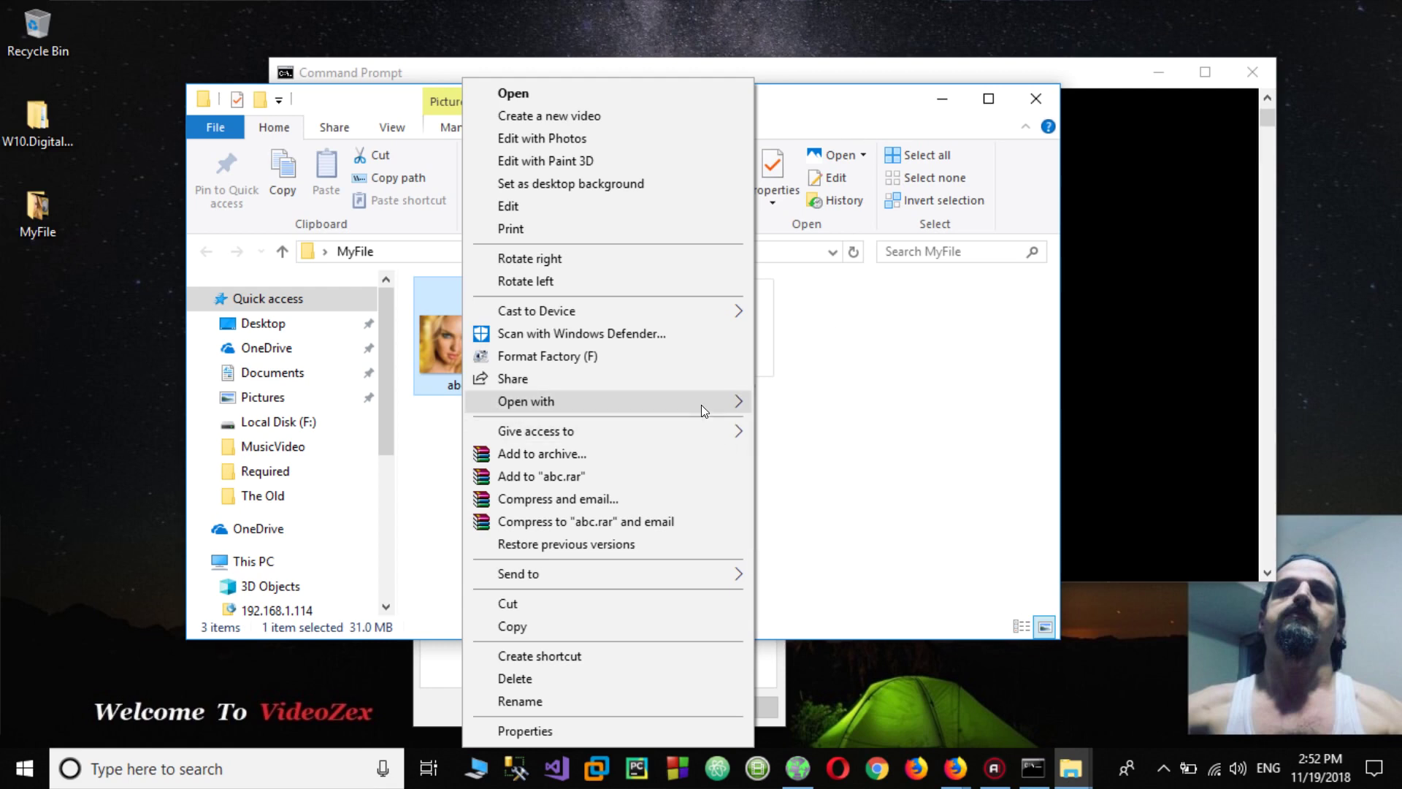
left_click(814, 539)
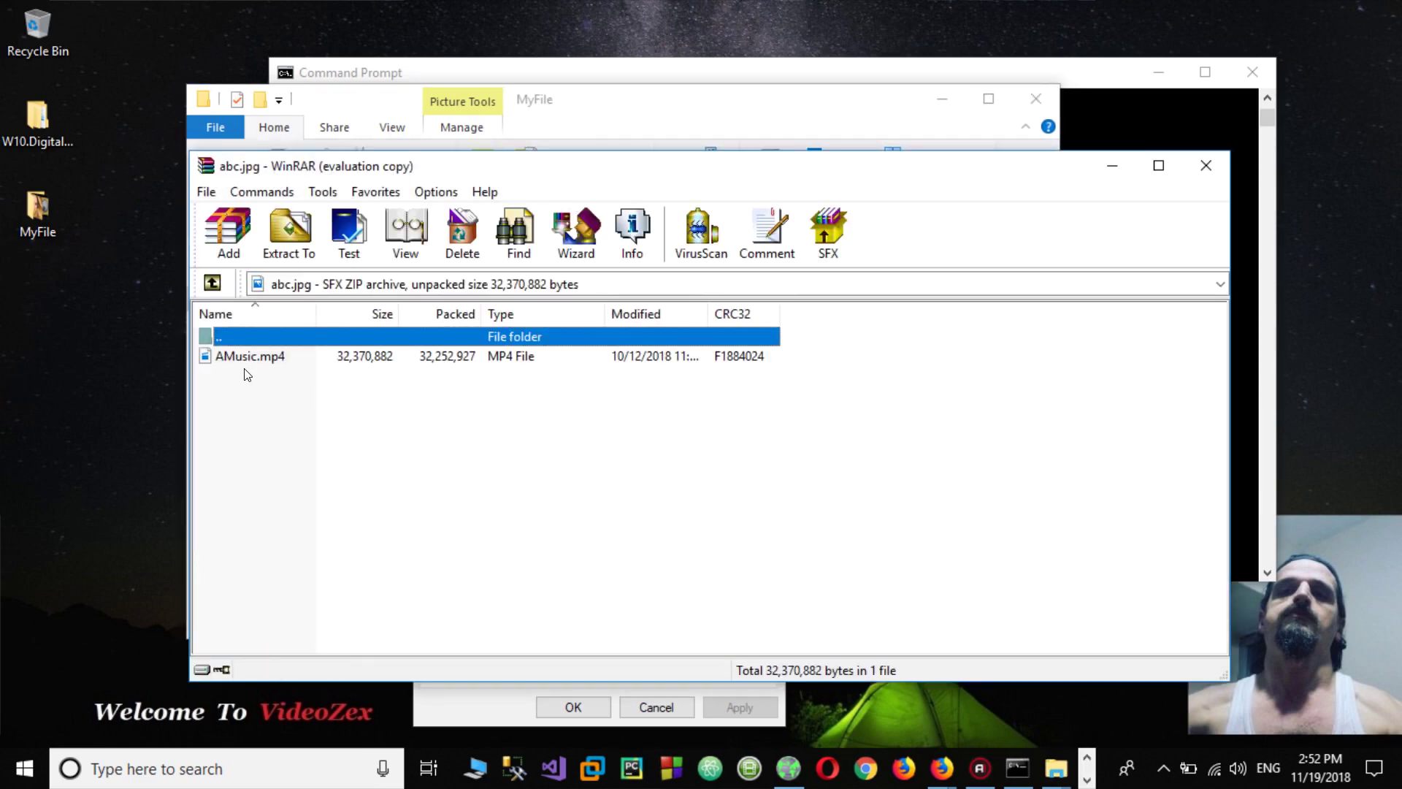
left_click(779, 431)
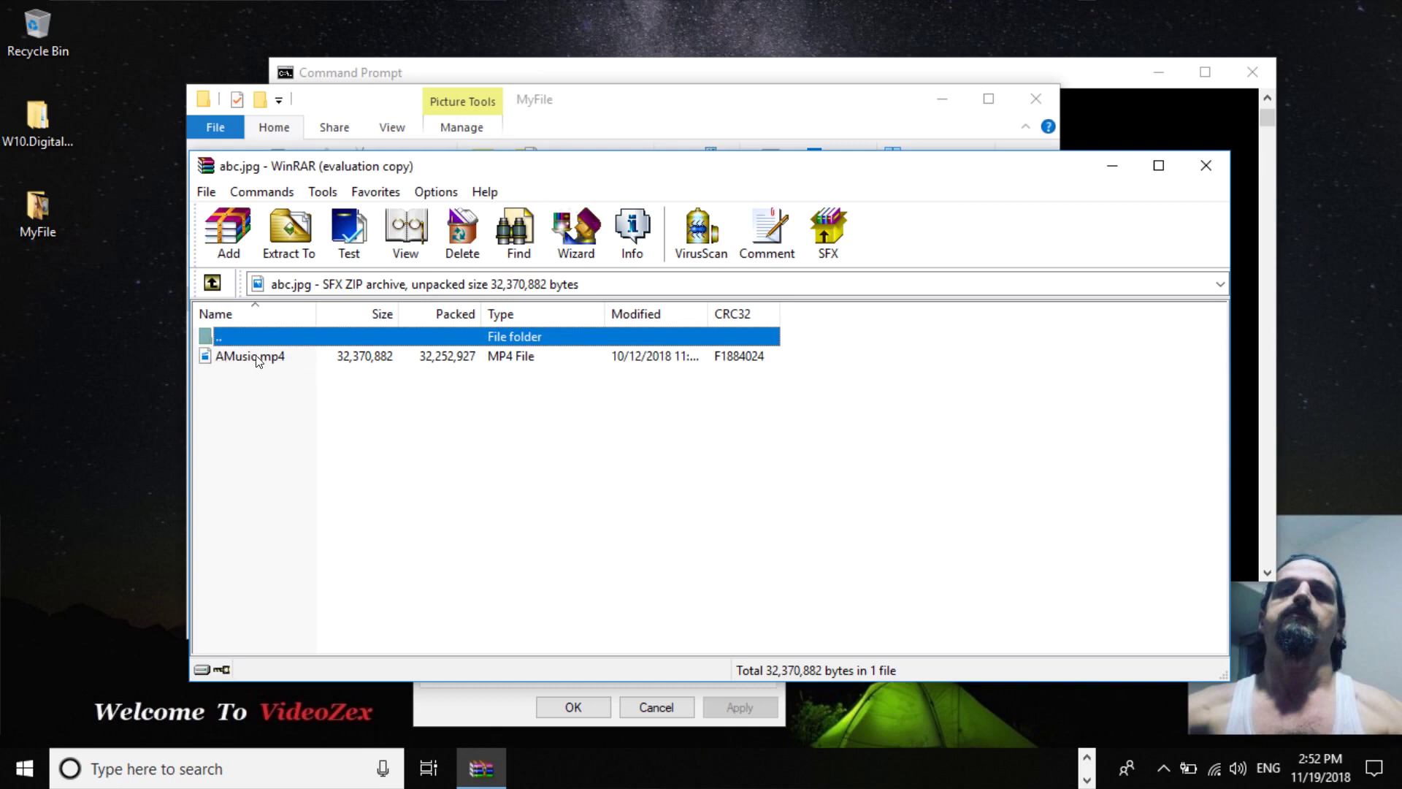
Play AMusic.mp4 from inside the abc.jpg archive, skipping ahead to check the video, and close the player and WinRAR.
double_click(216, 357)
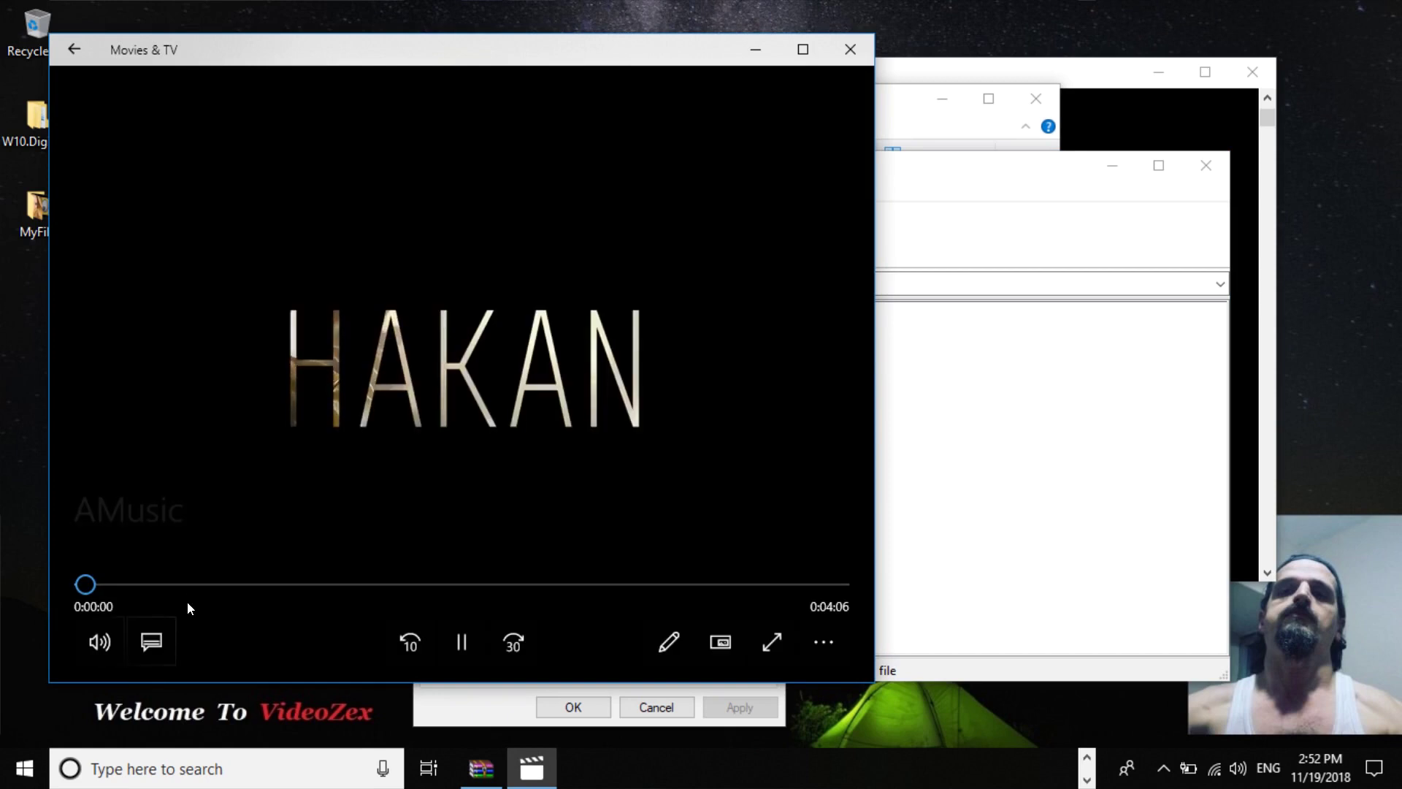
left_click(218, 585)
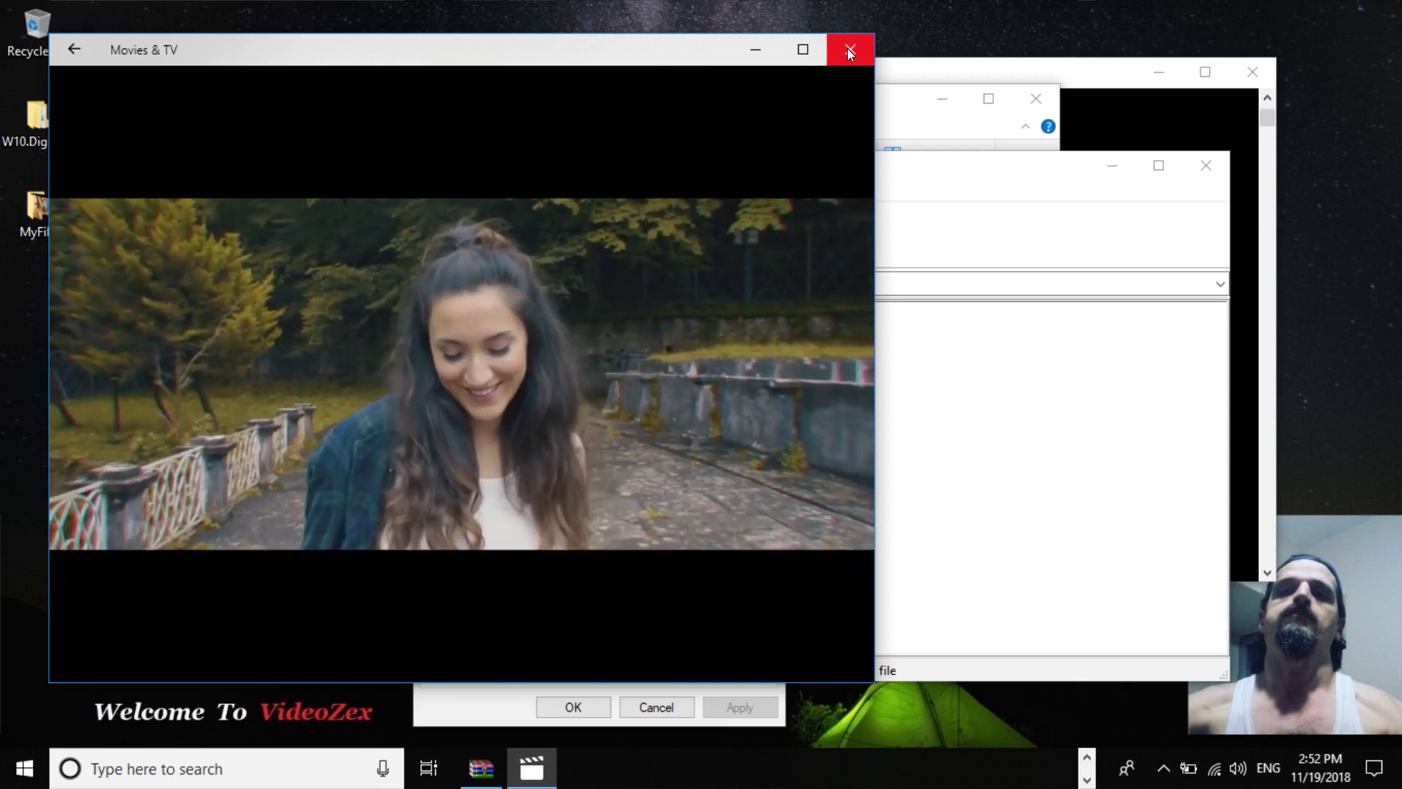
left_click(847, 49)
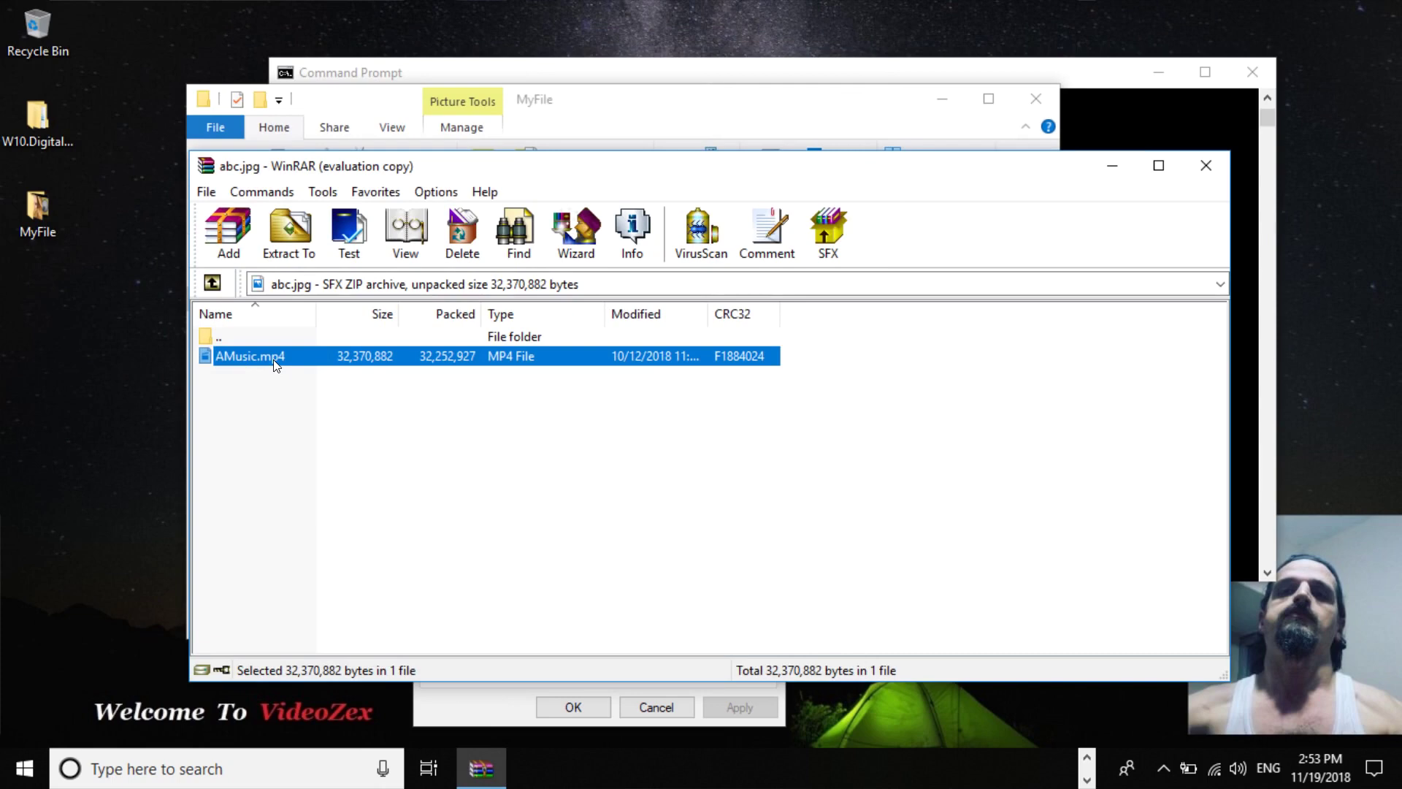
left_click(1198, 162)
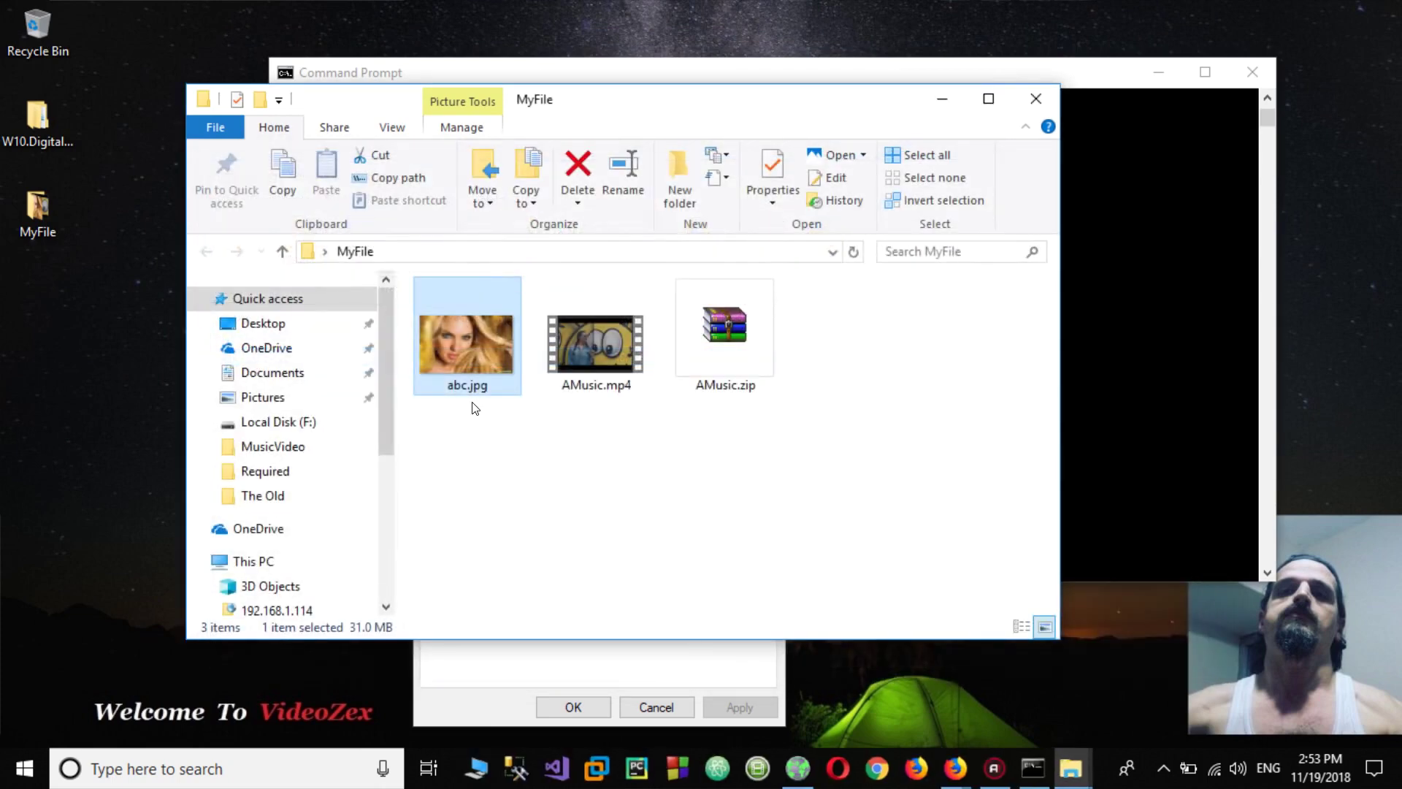
mouse_move(491, 393)
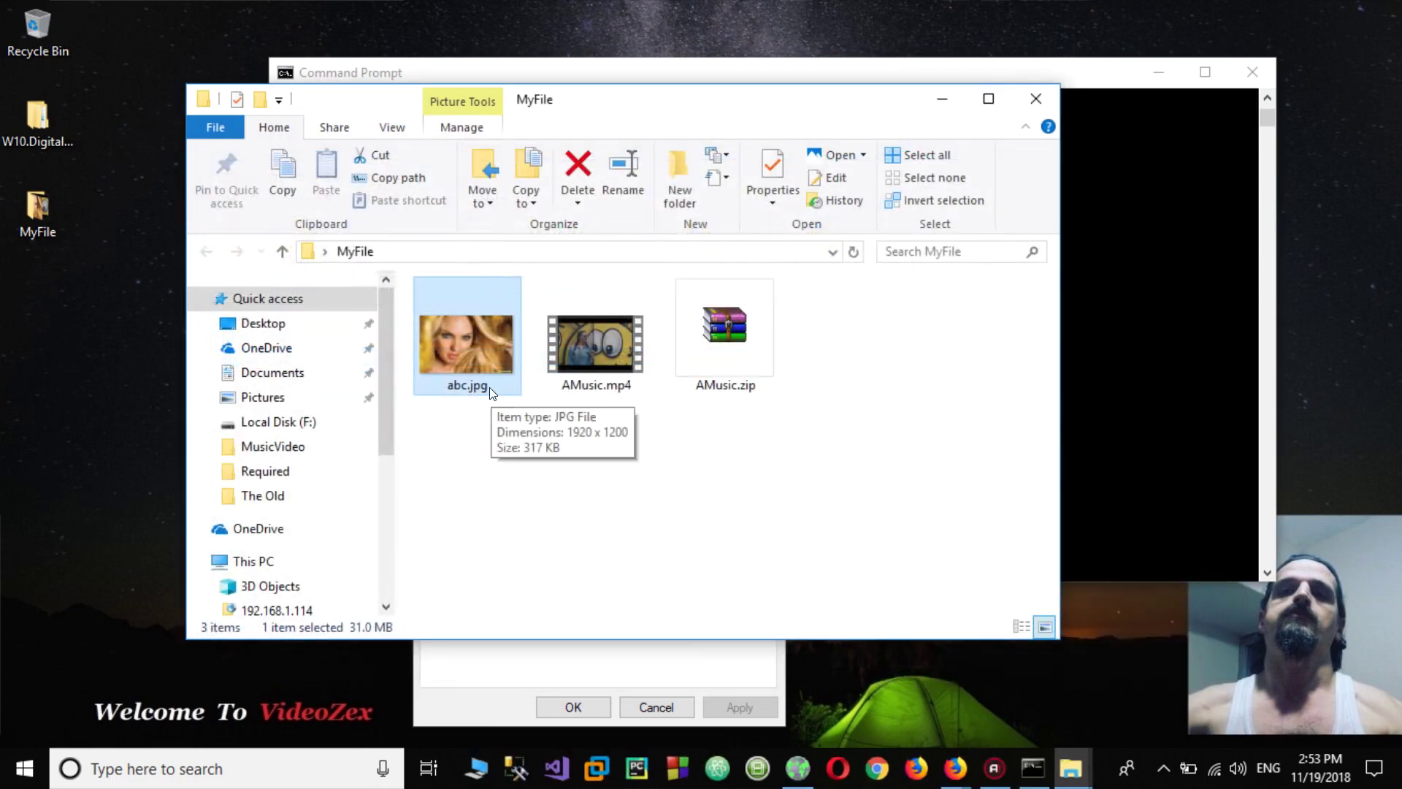